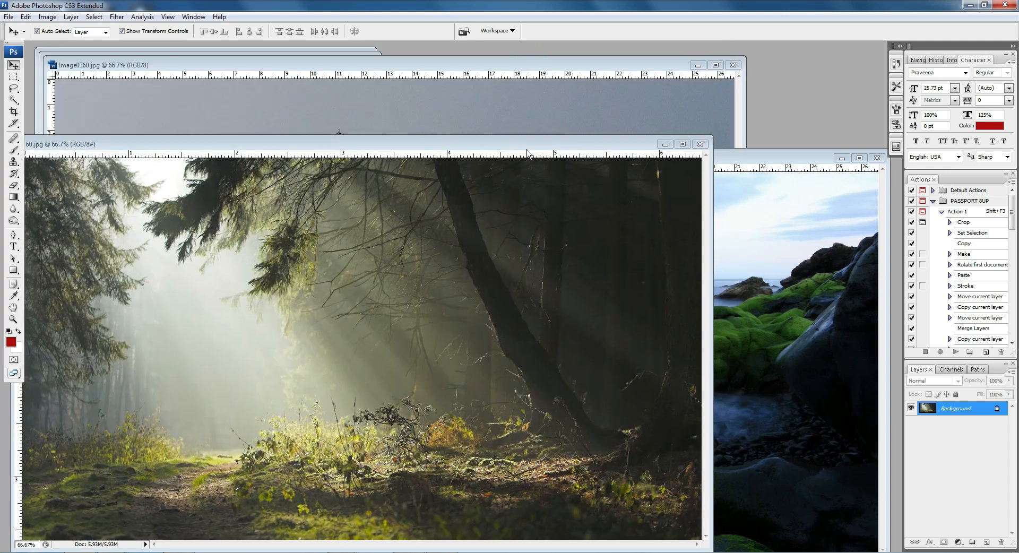
Copy the whole Image00372.jpg seascape, close that file, and paste it as a new layer over the forest in 60.jpg
click(735, 160)
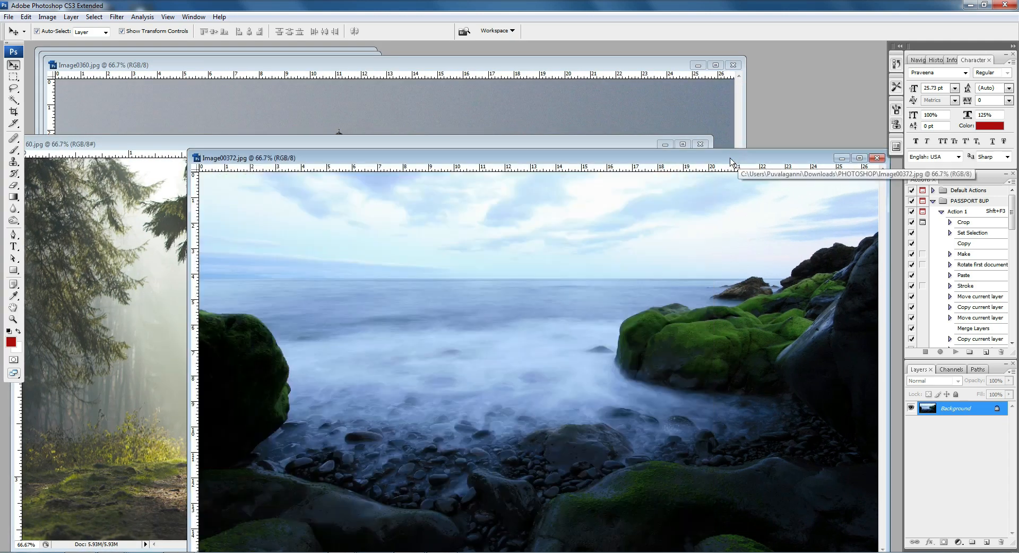
key(ctrl+a)
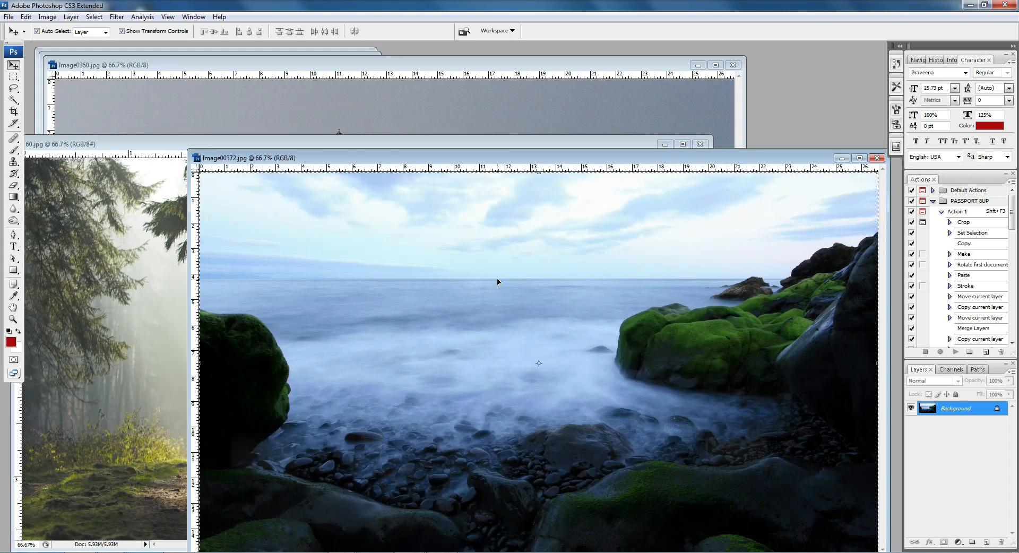
click(879, 158)
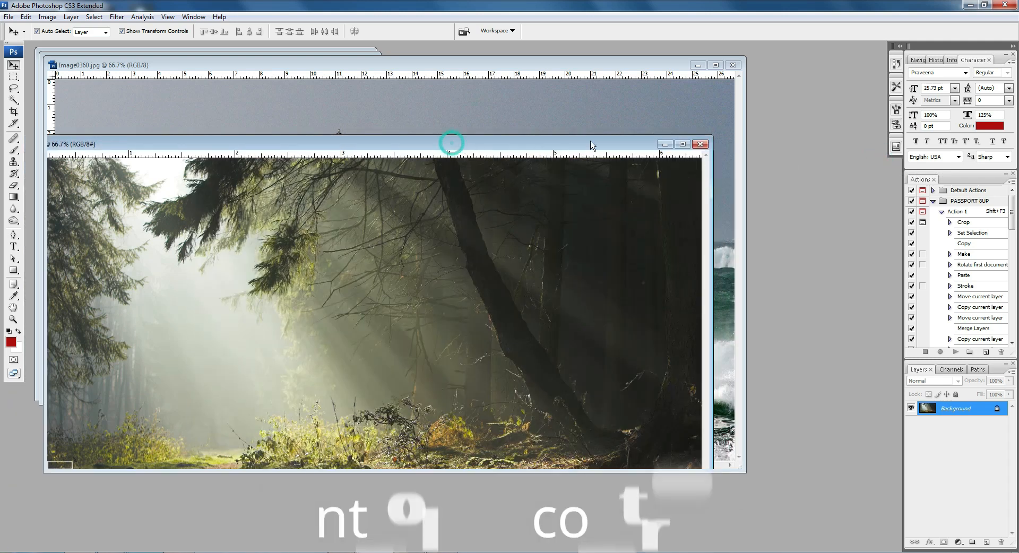
drag(416, 142, 520, 77)
key(ctrl+v)
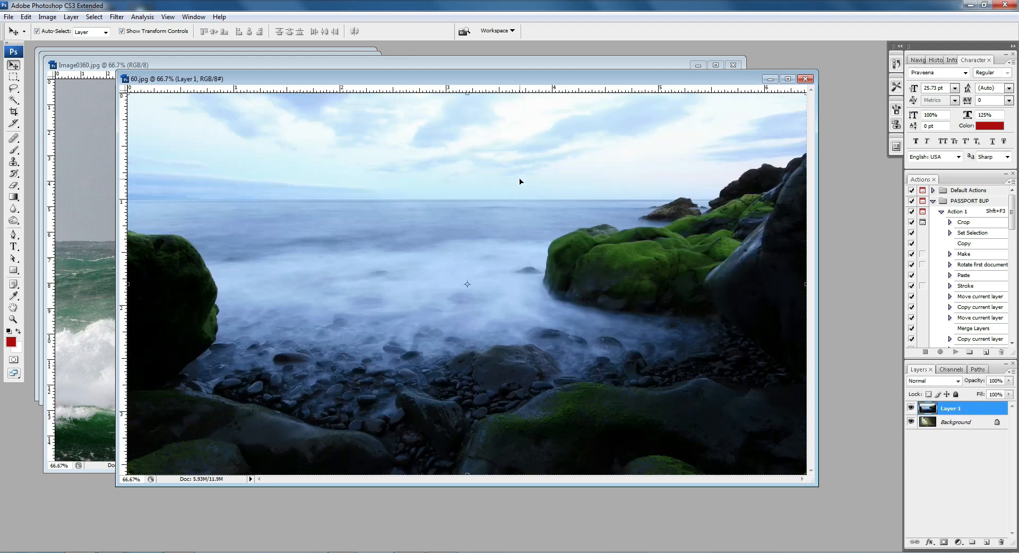
Scale the pasted seascape layer proportionally to 89%, keeping its lower-left corner fixed on the canvas corner
alt+click(520, 205)
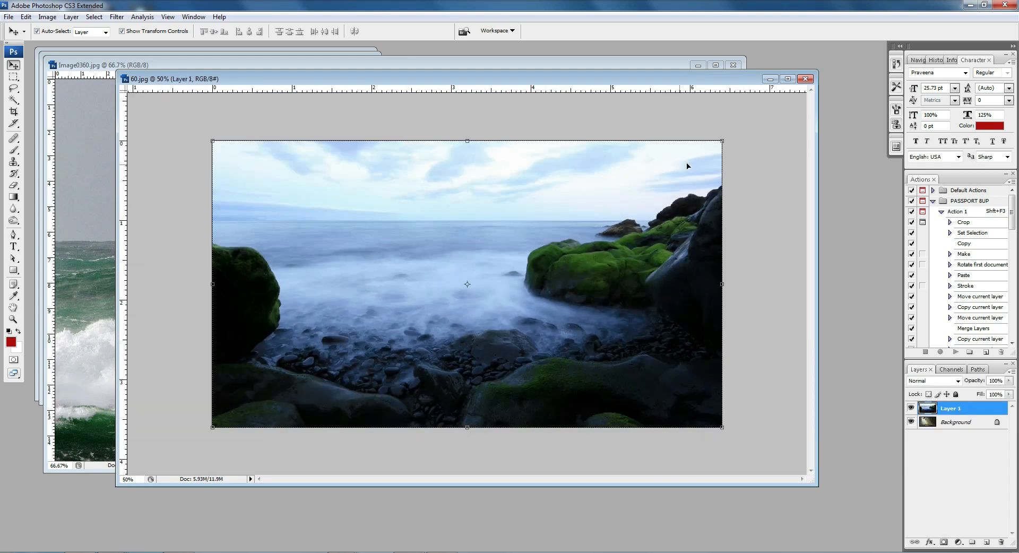
key(ctrl+t)
drag(722, 140, 694, 156)
drag(672, 206, 642, 222)
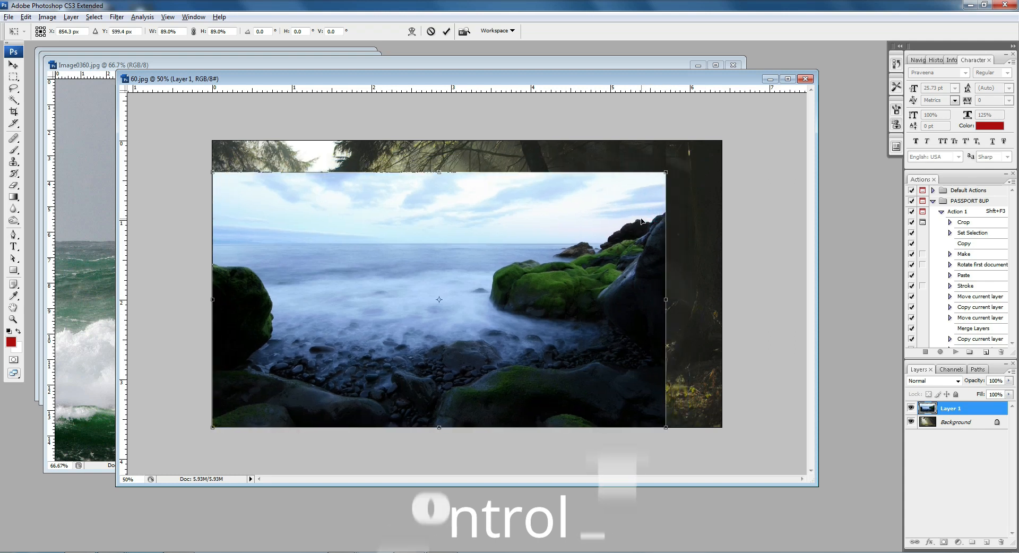
key(Return)
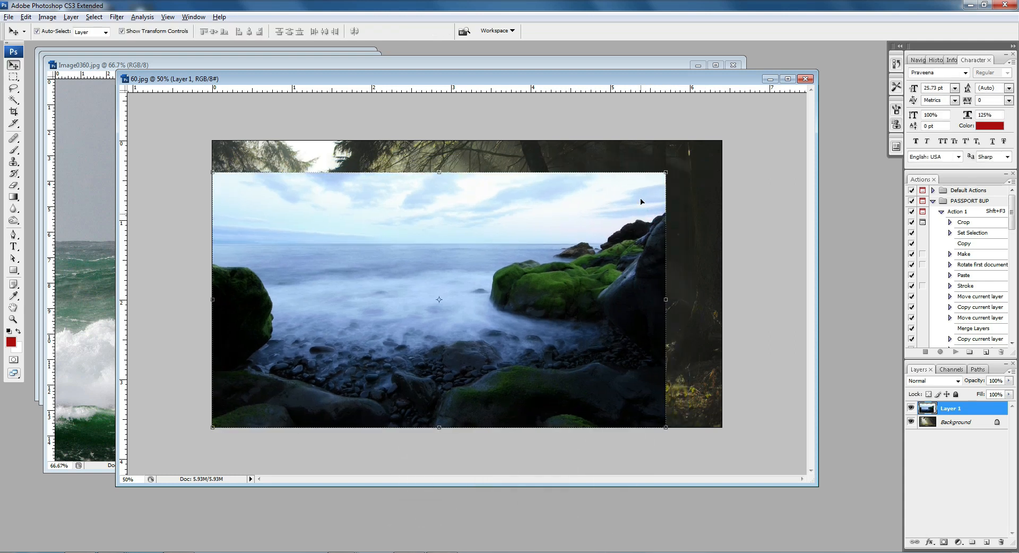
Erase the seascape layer's upper edge with a 400 px soft Eraser and its right and lower edges with a 600 px one
key(e)
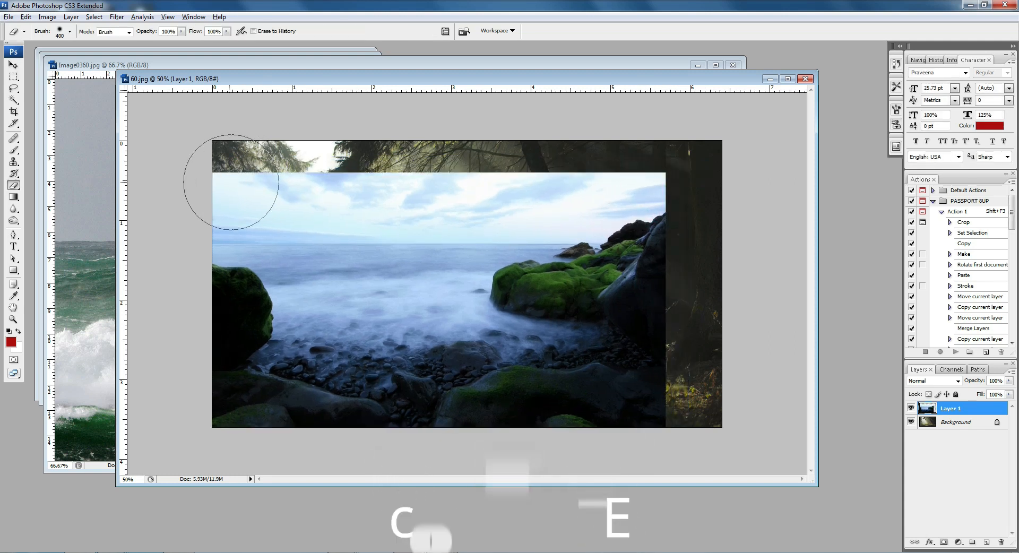
mouse_move(193, 183)
mouse_down()
mouse_move(278, 171)
mouse_move(653, 171)
mouse_move(654, 196)
mouse_up()
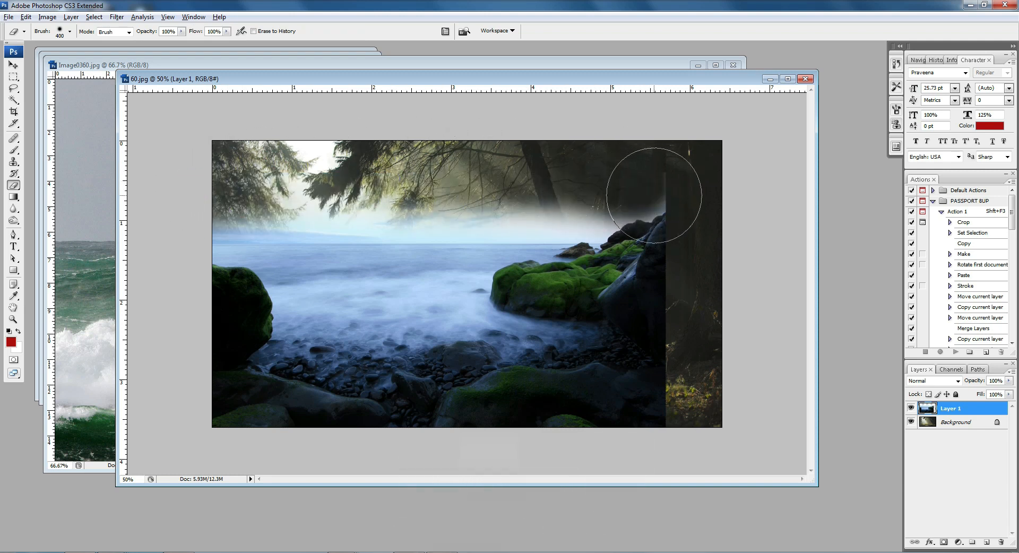
key(bracketright)
key(bracketright)
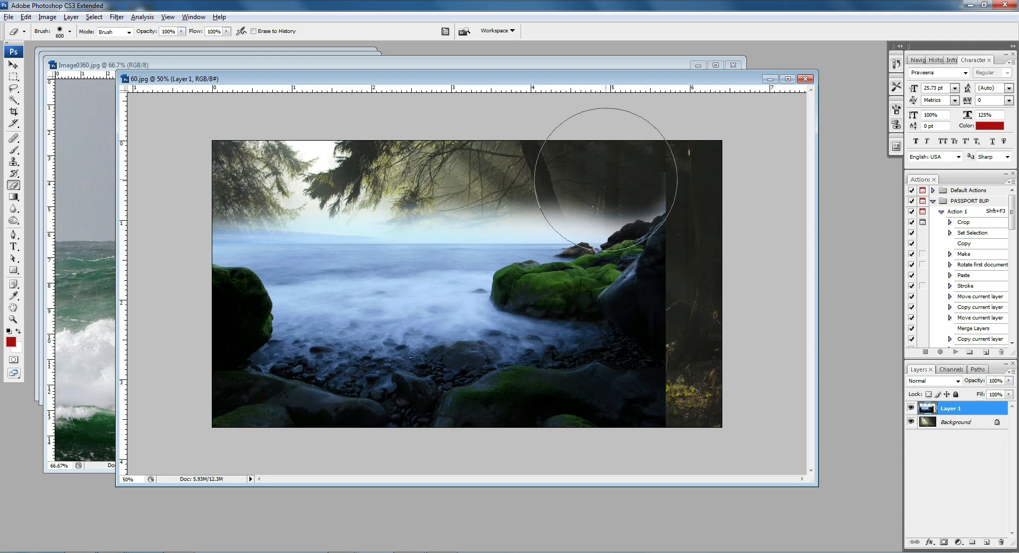
mouse_move(656, 179)
mouse_down()
mouse_move(695, 230)
mouse_move(714, 298)
mouse_move(701, 395)
mouse_move(621, 432)
mouse_up()
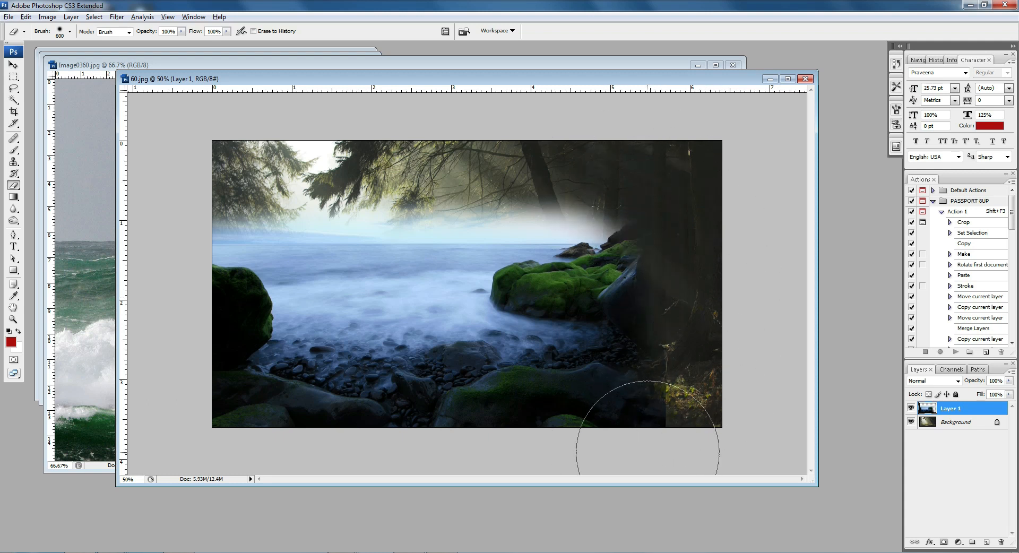
mouse_move(631, 467)
mouse_down()
mouse_move(221, 482)
mouse_move(182, 474)
mouse_move(147, 445)
mouse_move(303, 499)
mouse_move(154, 445)
mouse_move(289, 477)
mouse_move(427, 491)
mouse_move(227, 450)
mouse_move(416, 476)
mouse_move(575, 458)
mouse_move(650, 428)
mouse_move(462, 468)
mouse_up()
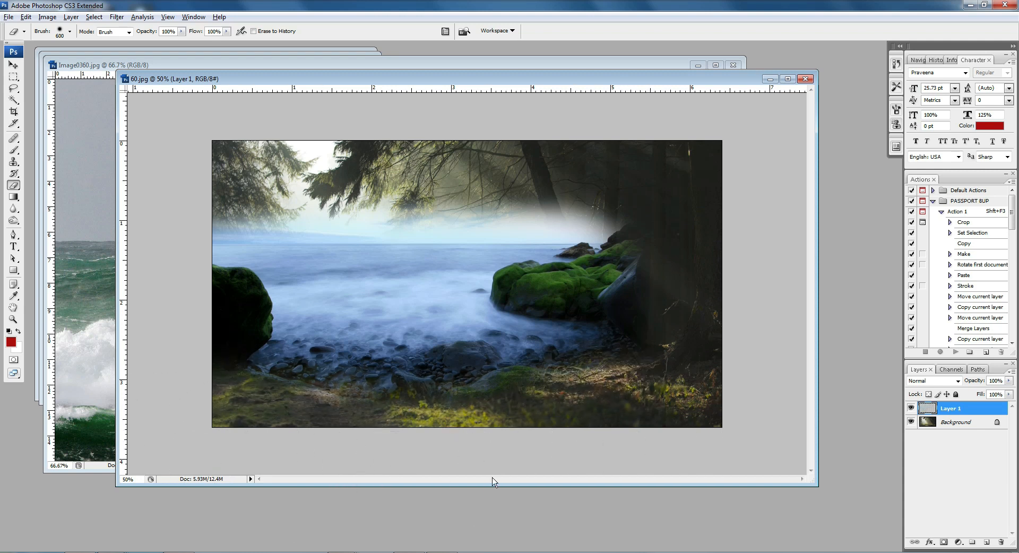
Move the seascape layer down over the forest floor and scale it proportionally to 90.9%
key(v)
mouse_move(556, 274)
mouse_down()
mouse_move(552, 349)
mouse_move(553, 296)
mouse_move(551, 305)
mouse_up()
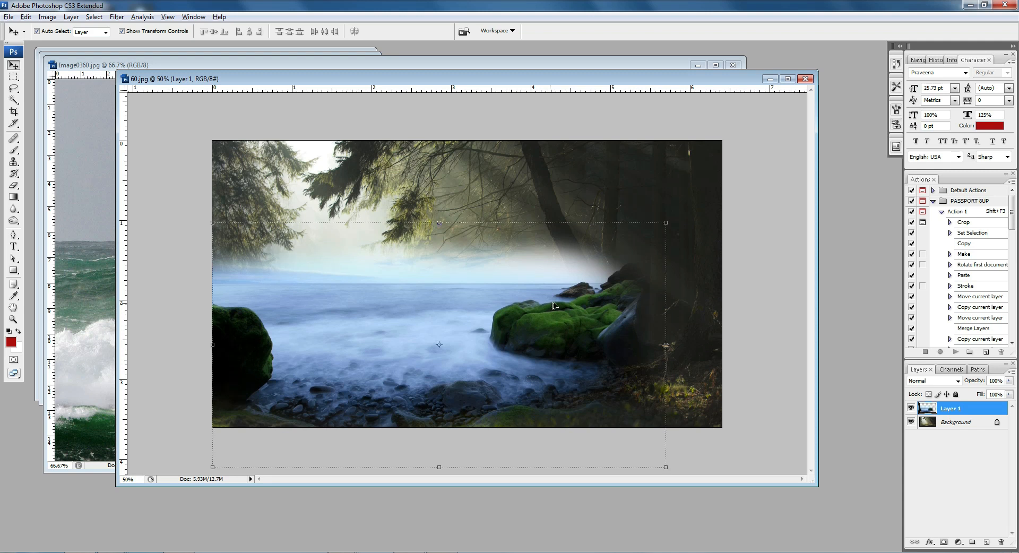
drag(667, 223, 642, 271)
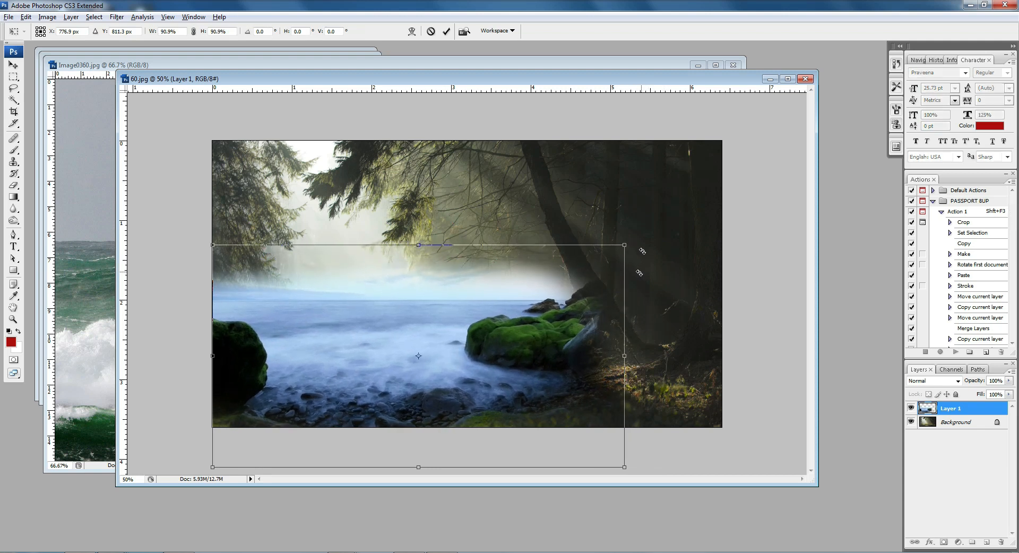
key(Return)
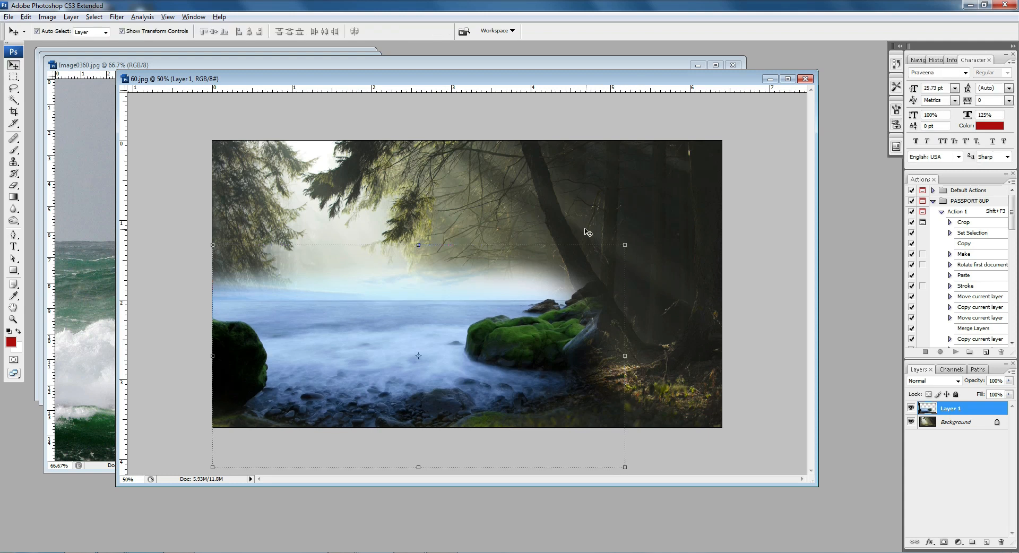
Erase the seascape layer around the base of the leaning tree trunk with a 250 px Eraser and undo the last stroke
key(e)
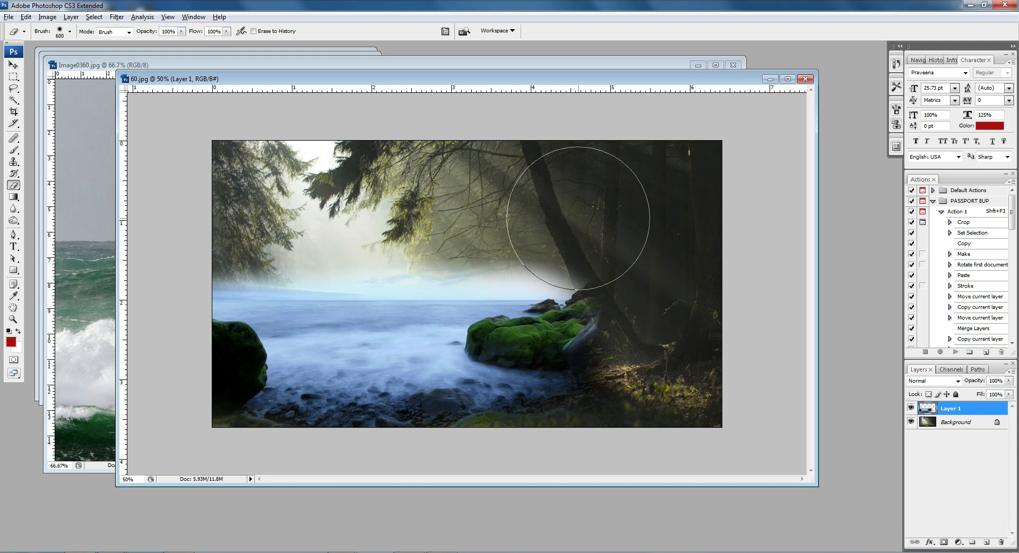
key(bracketleft)
key(bracketleft)
key(bracketleft)
key(bracketleft)
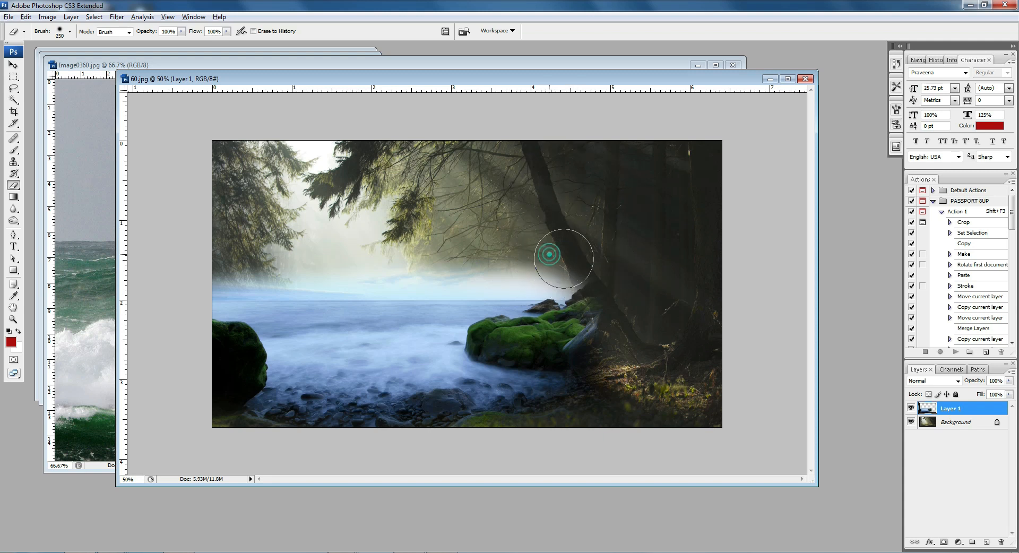
drag(625, 311, 570, 404)
key(ctrl+z)
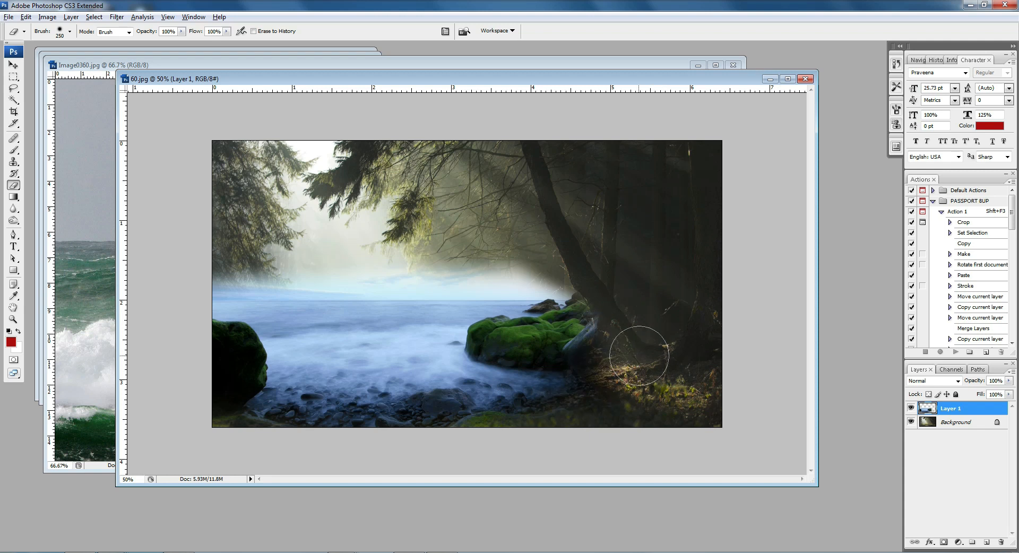
Set the Eraser to 300 px and erase the seascape layer's hard left edge below the hanging branches
key(bracketright)
key(bracketright)
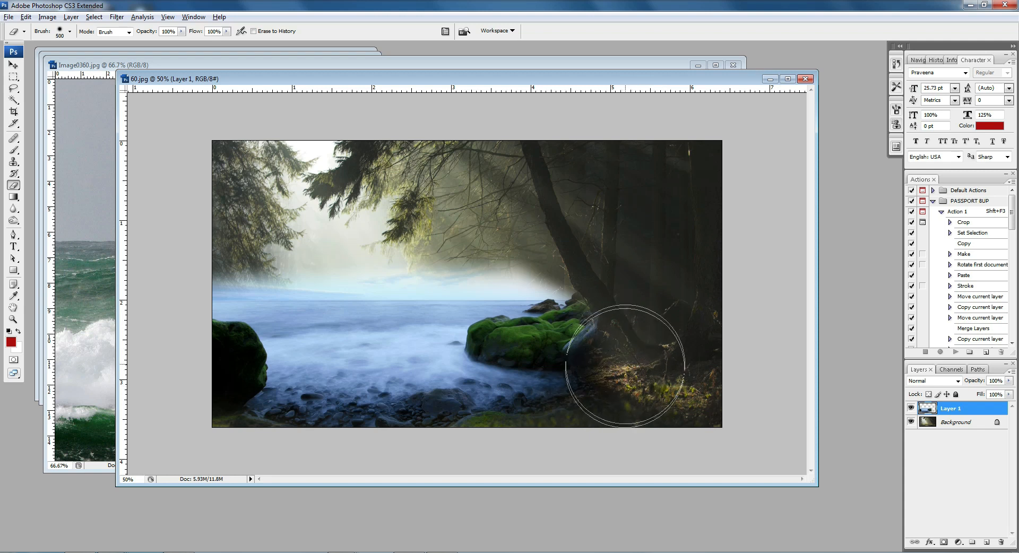
key(bracketleft)
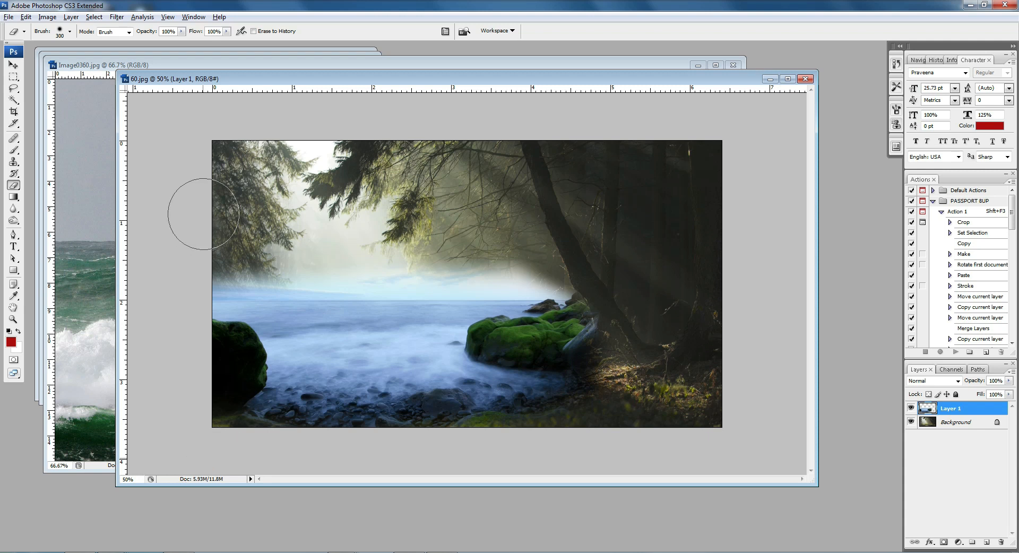
click(200, 283)
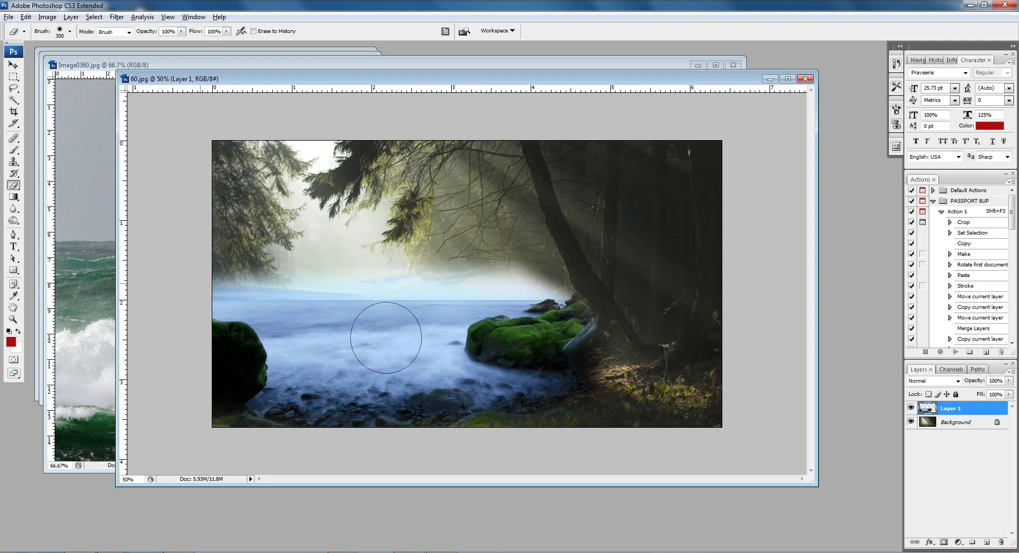
key(v)
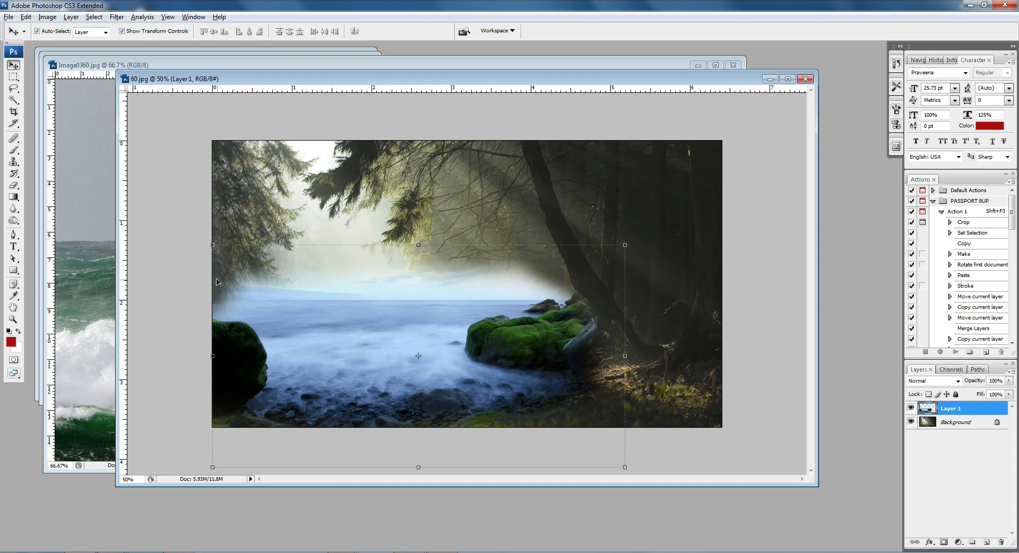
key(e)
mouse_move(198, 290)
mouse_down()
mouse_move(201, 257)
mouse_move(218, 254)
mouse_up()
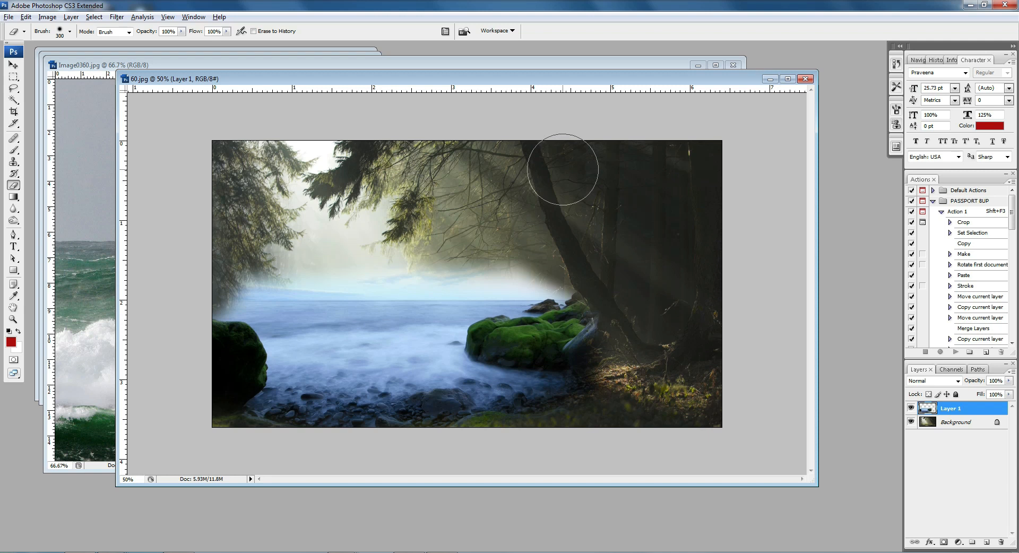
Enlarge the seascape layer slightly about its centre so it extends past the canvas's left edge
key(t)
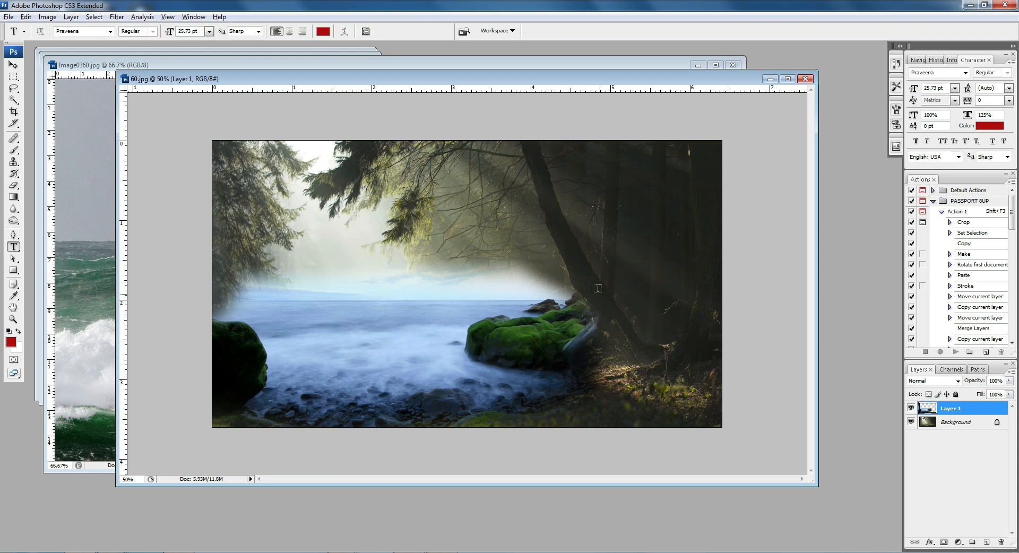
key(v)
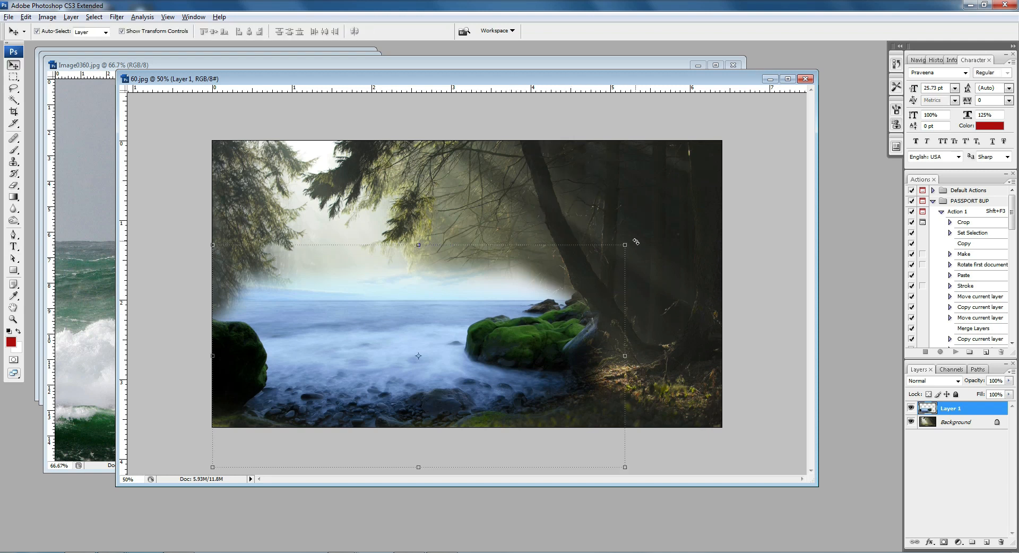
drag(625, 245, 632, 240)
key(Return)
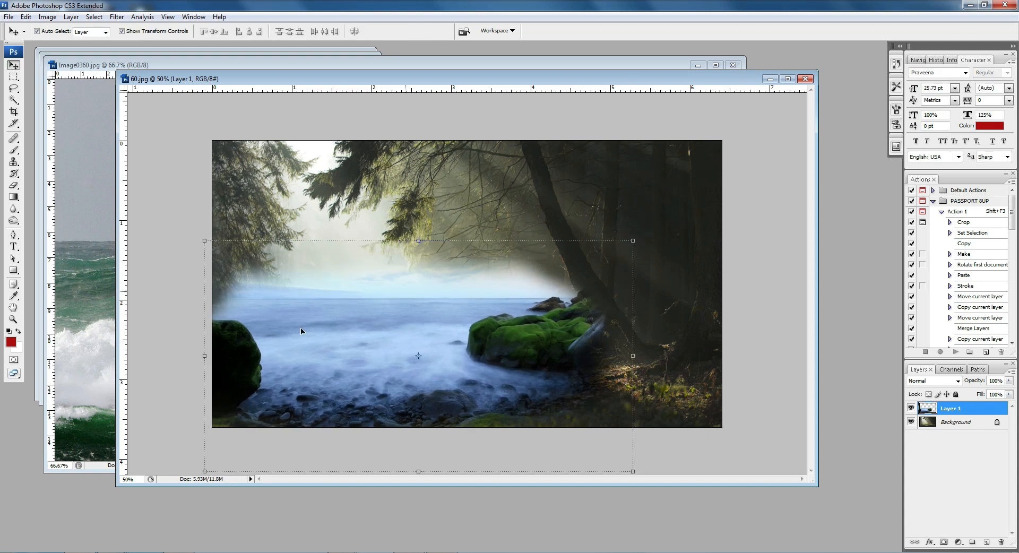
Lasso the foaming waves in the lower-left part of the lighthouse photo Image0360.jpg
click(93, 278)
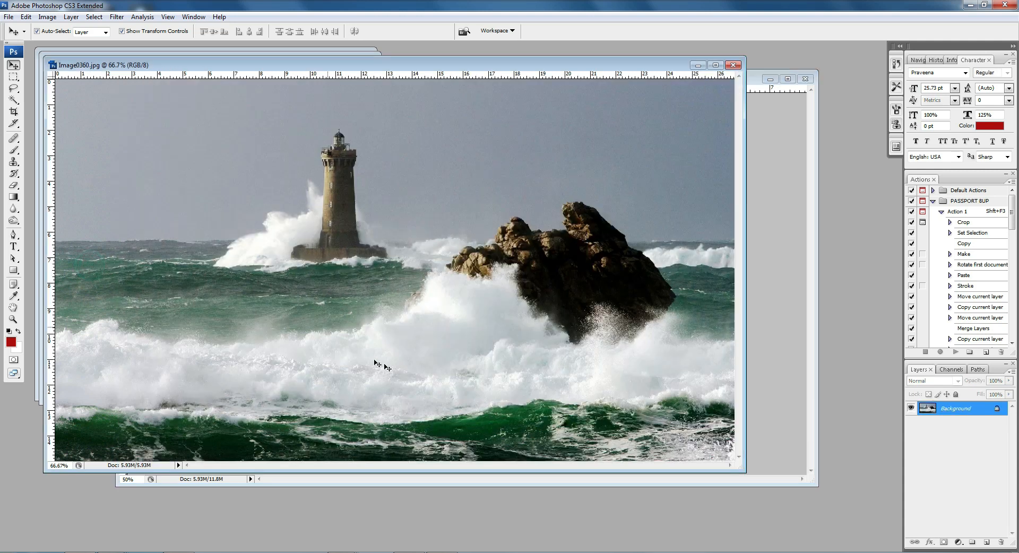
alt+click(426, 338)
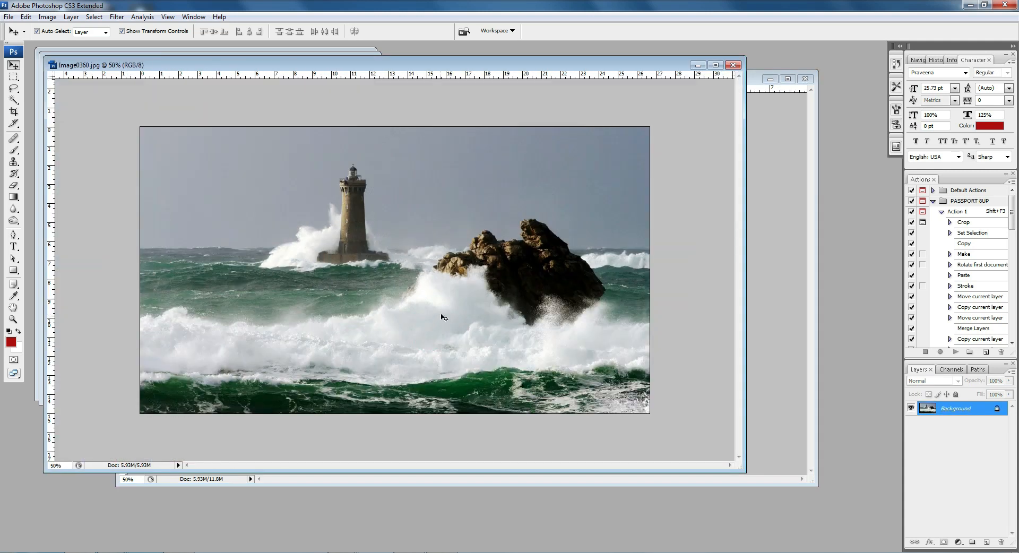
key(l)
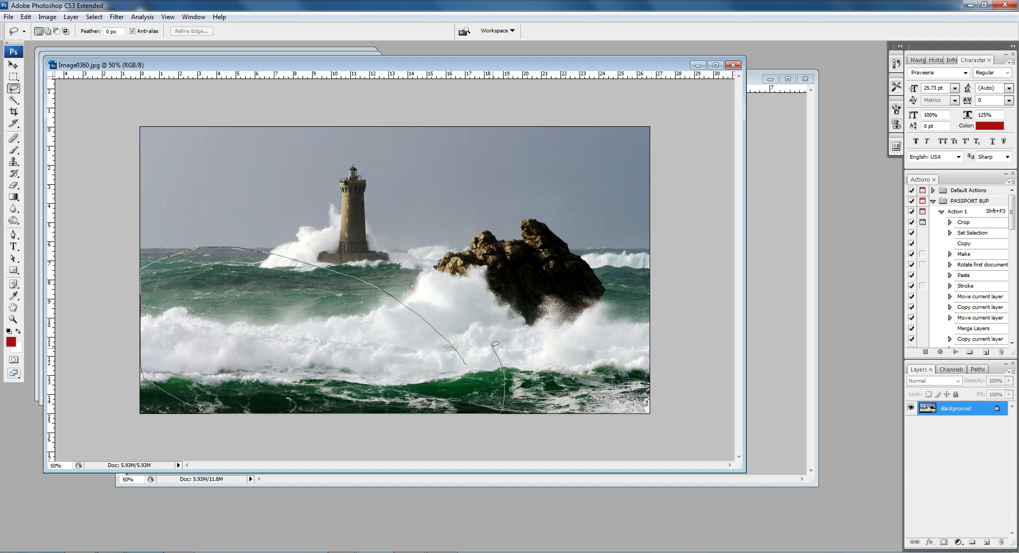
drag(320, 337, 321, 338)
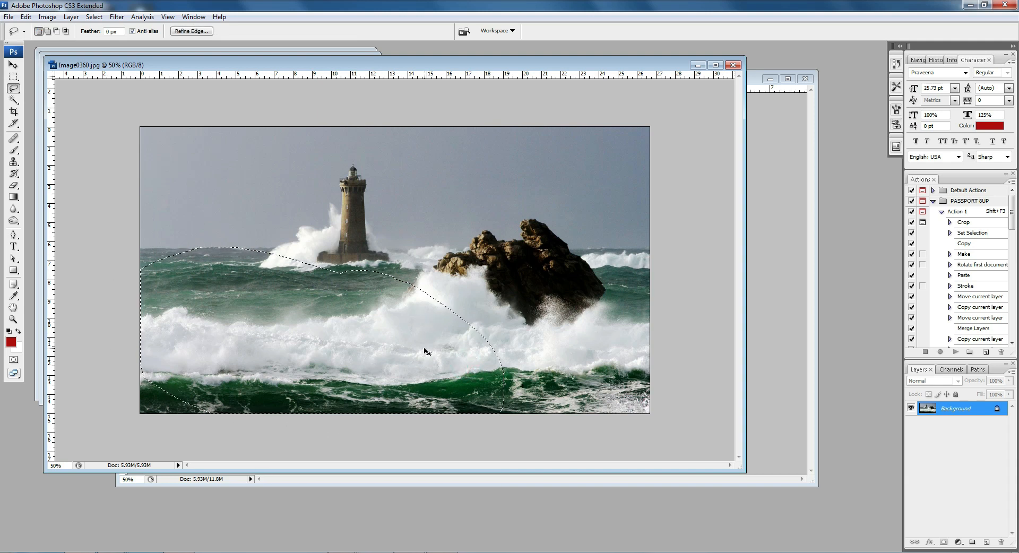
Copy the selected waves, close Image0360.jpg, and paste them into 60.jpg, positioned over the seascape's water
click(735, 65)
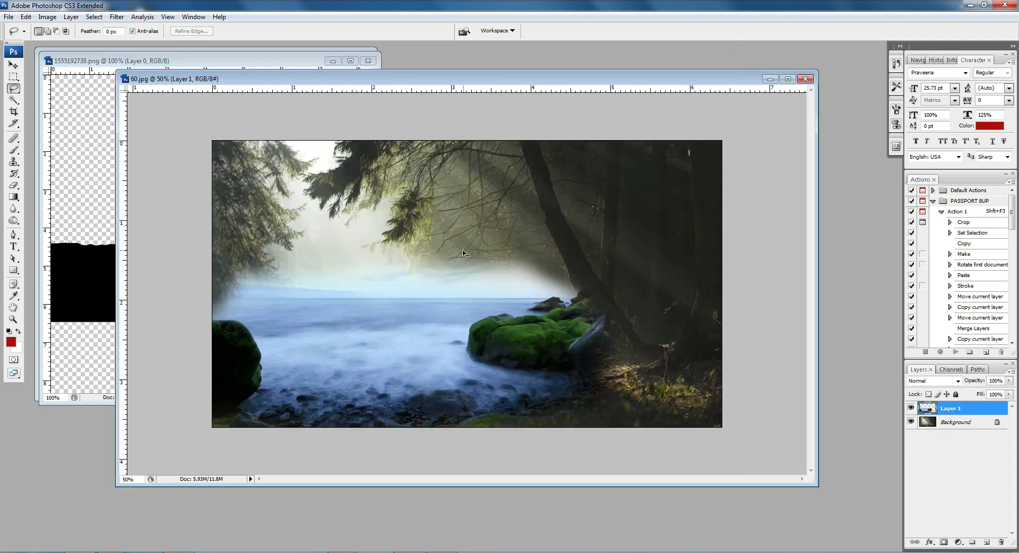
key(ctrl+v)
key(v)
drag(484, 280, 425, 363)
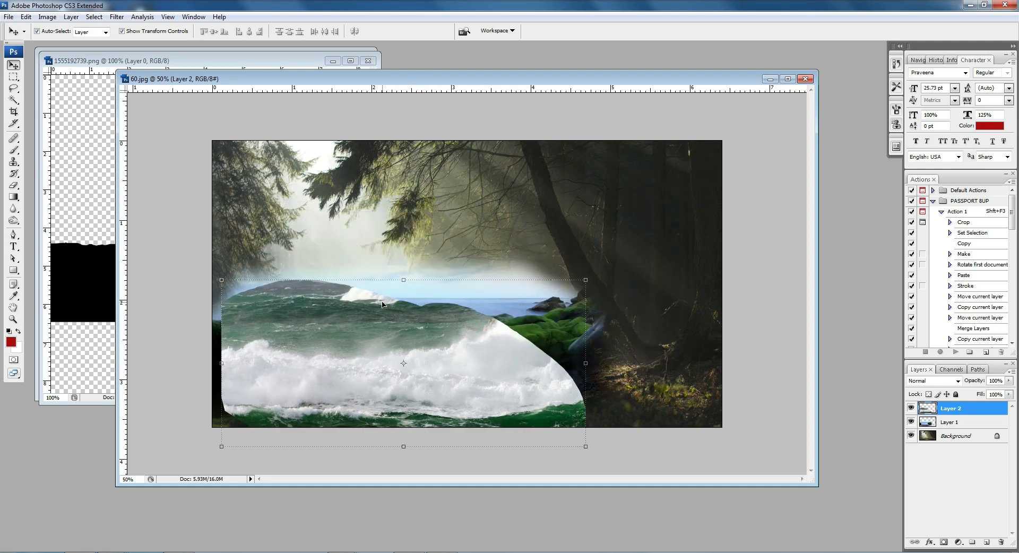
Try to erase the wave layer's upper and left edges with the 300 px Eraser, and undo the erasing
key(e)
mouse_move(355, 285)
mouse_down()
mouse_move(223, 296)
mouse_move(200, 318)
mouse_move(205, 398)
mouse_move(231, 340)
mouse_move(216, 364)
mouse_move(230, 437)
mouse_move(409, 461)
mouse_up()
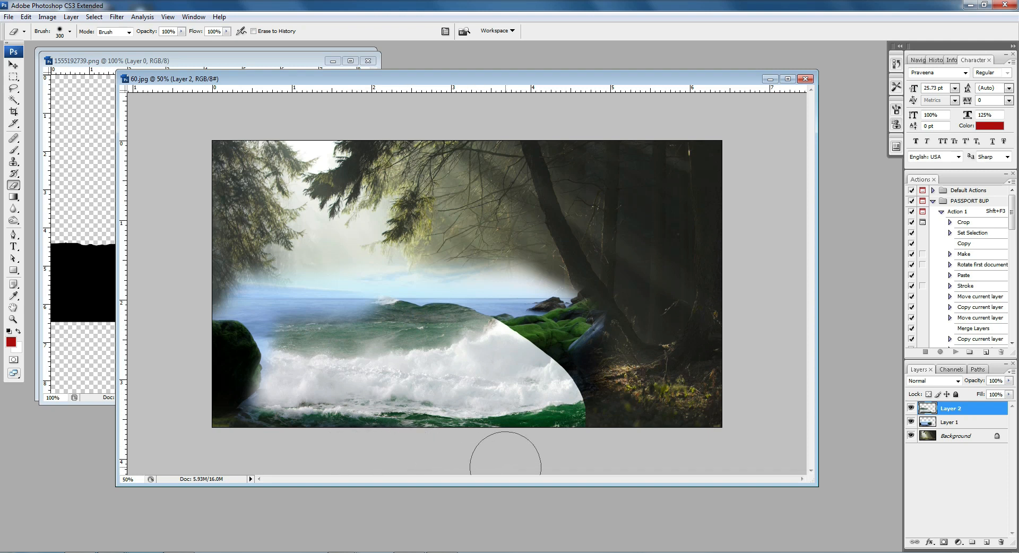
key(ctrl+z)
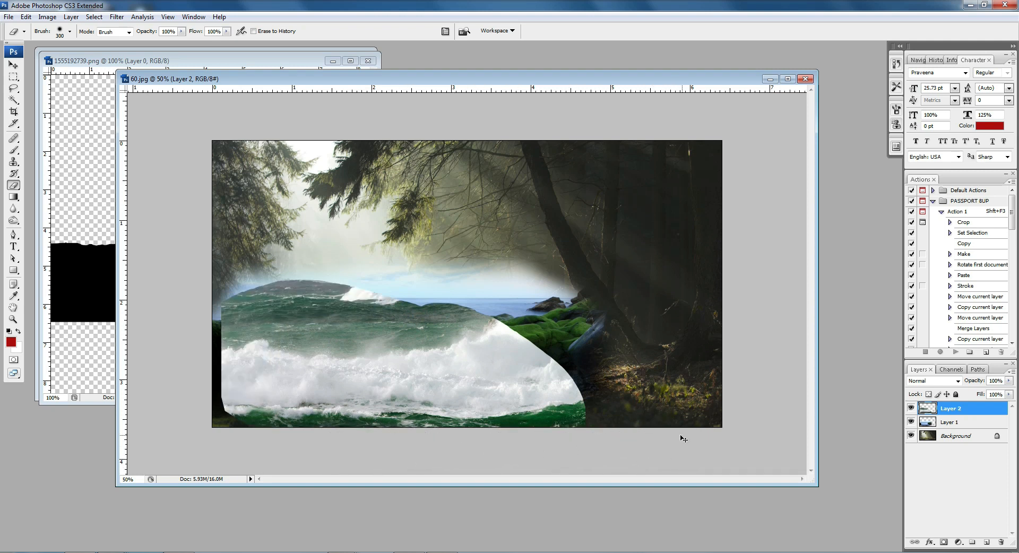
Move the wave layer slightly upward over the seascape's water
key(v)
mouse_move(436, 390)
mouse_down()
mouse_move(433, 347)
mouse_move(436, 378)
mouse_up()
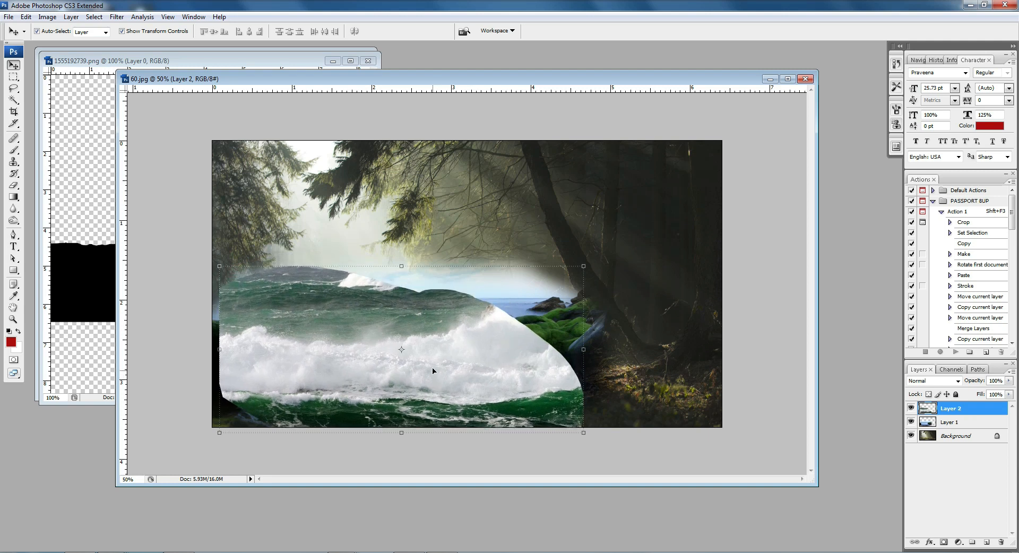
Erase the wave layer's top, left, right and lower edges with the 300 px Eraser so only the foam blends into the seascape
key(e)
mouse_move(384, 278)
mouse_down()
mouse_move(352, 259)
mouse_move(204, 303)
mouse_move(257, 272)
mouse_move(211, 350)
mouse_move(212, 390)
mouse_move(226, 359)
mouse_move(231, 384)
mouse_move(236, 458)
mouse_up()
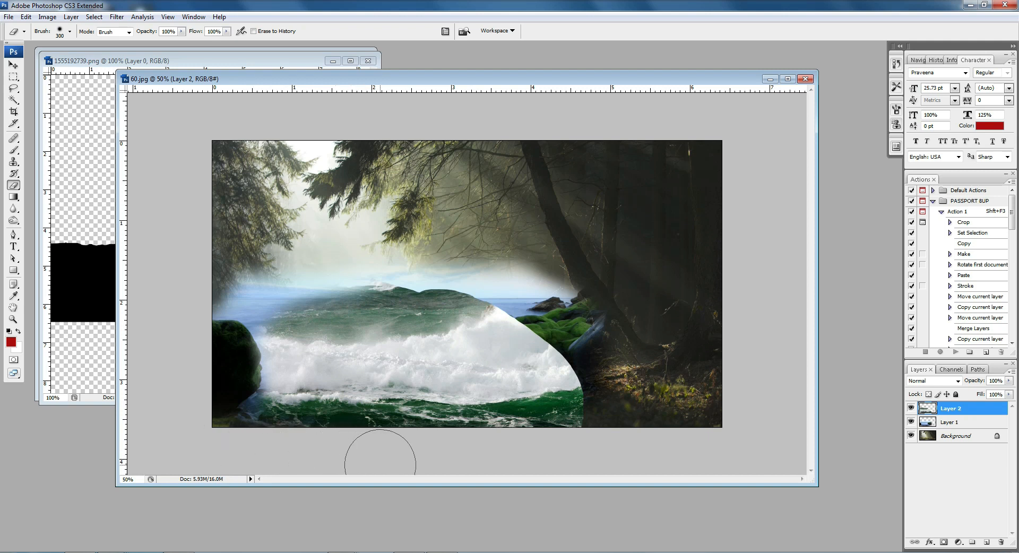
mouse_move(317, 461)
mouse_down()
mouse_move(546, 449)
mouse_move(614, 428)
mouse_move(574, 295)
mouse_move(584, 361)
mouse_move(531, 324)
mouse_move(541, 300)
mouse_move(494, 308)
mouse_move(510, 336)
mouse_move(523, 332)
mouse_move(520, 305)
mouse_move(494, 332)
mouse_move(540, 358)
mouse_move(557, 393)
mouse_move(529, 425)
mouse_move(551, 394)
mouse_move(528, 405)
mouse_move(524, 435)
mouse_up()
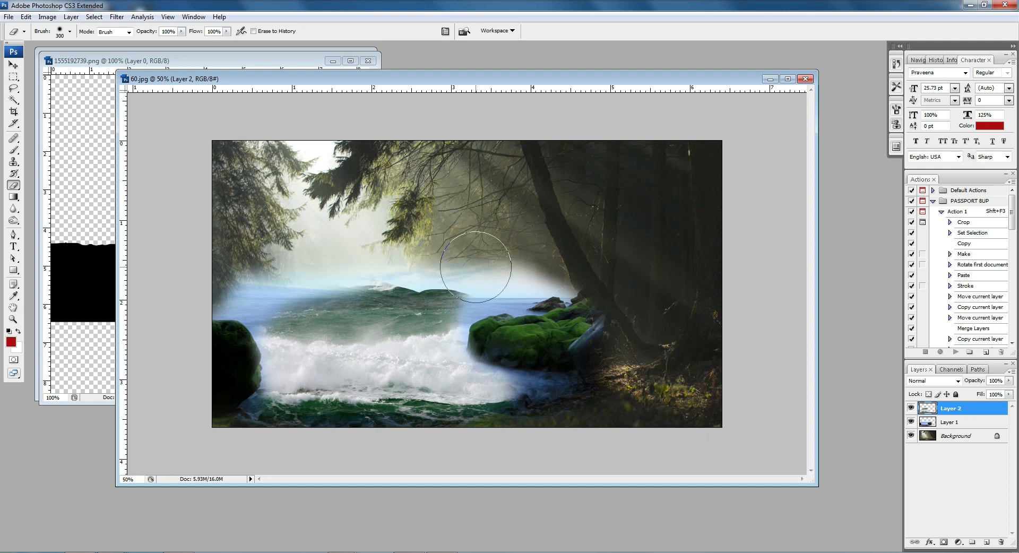
mouse_move(369, 292)
mouse_down()
mouse_move(428, 287)
mouse_move(329, 286)
mouse_move(241, 308)
mouse_move(326, 291)
mouse_move(405, 297)
mouse_move(483, 266)
mouse_move(485, 280)
mouse_move(325, 291)
mouse_move(505, 271)
mouse_move(363, 303)
mouse_move(326, 299)
mouse_up()
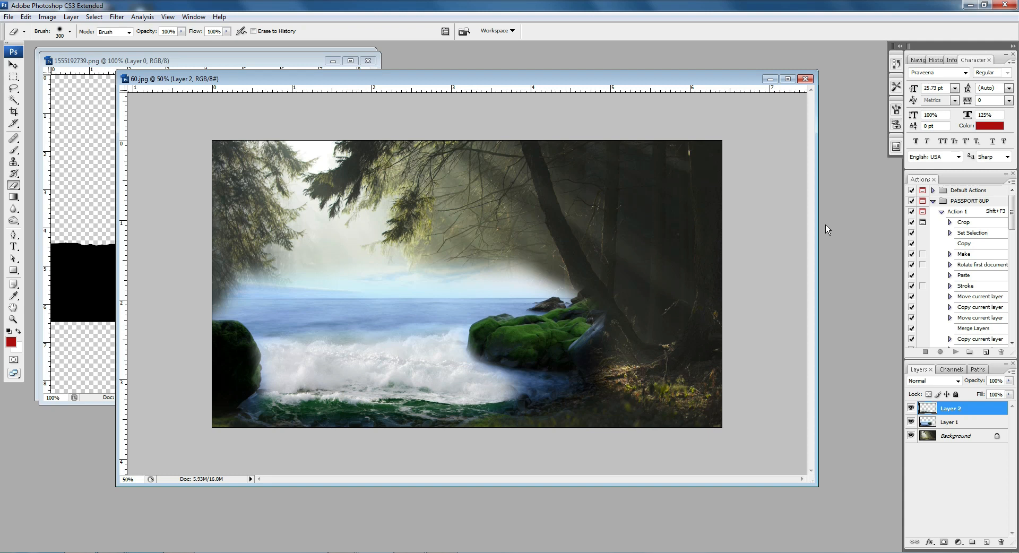
Copy the fisherman silhouette from 1555192739.png into 60.jpg, placing it over the seascape
key(v)
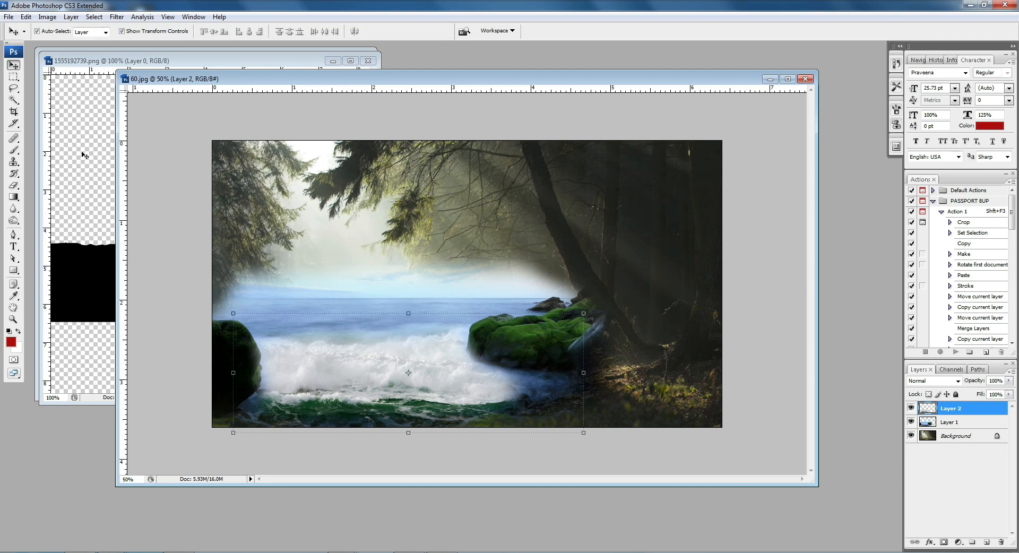
click(71, 181)
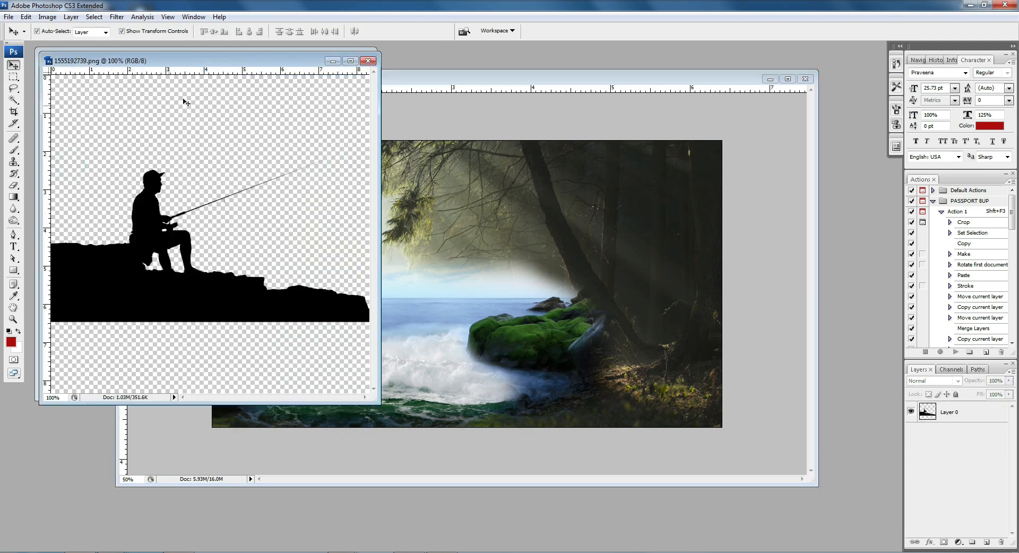
drag(149, 229, 416, 264)
Flip the fisherman silhouette horizontally and move it onto the mossy rocks
click(531, 233)
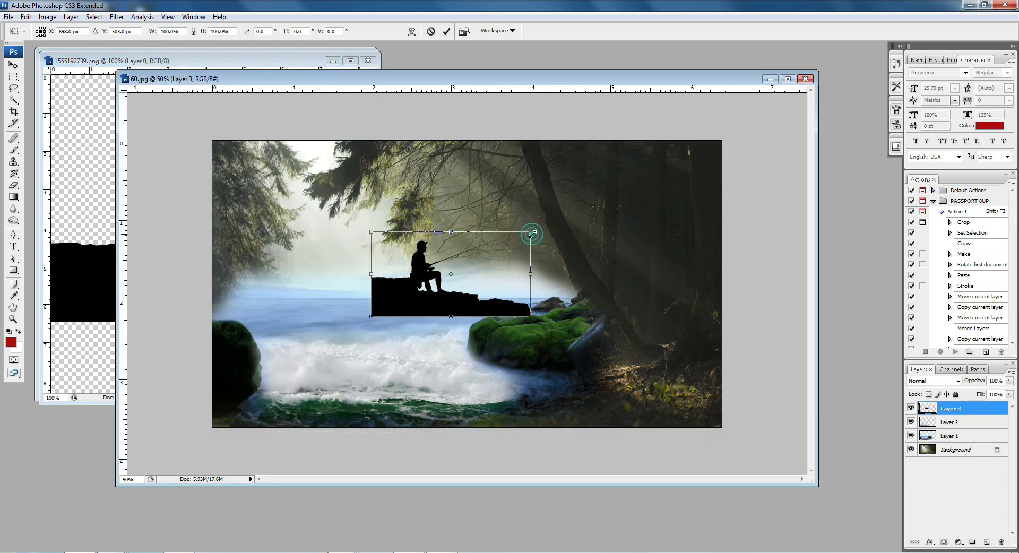
right_click(420, 274)
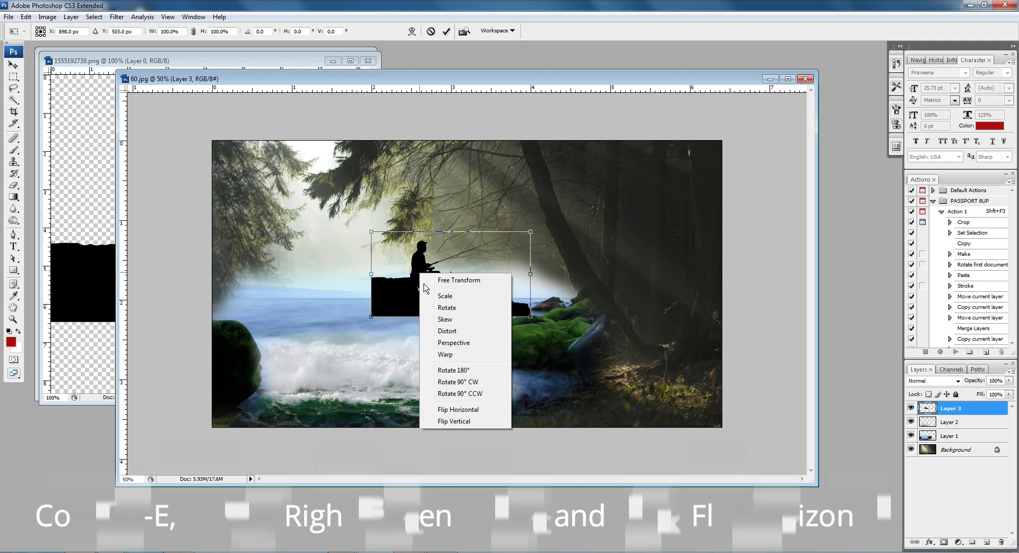
click(461, 412)
drag(488, 285, 524, 324)
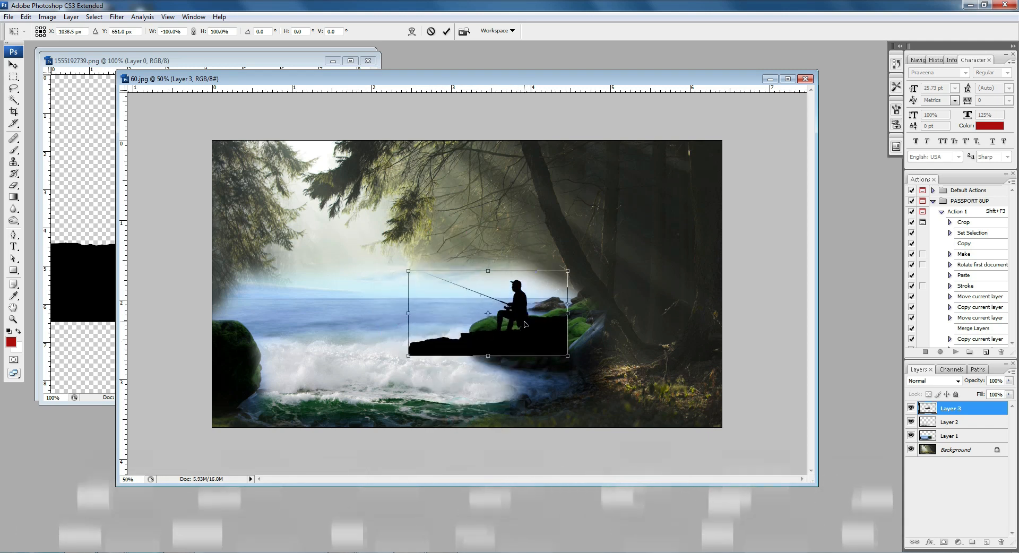
Scale the fisherman silhouette to 168.6% and rotate it -6.4°, keeping it seated over the mossy rocks
drag(567, 269, 608, 244)
drag(575, 324, 575, 331)
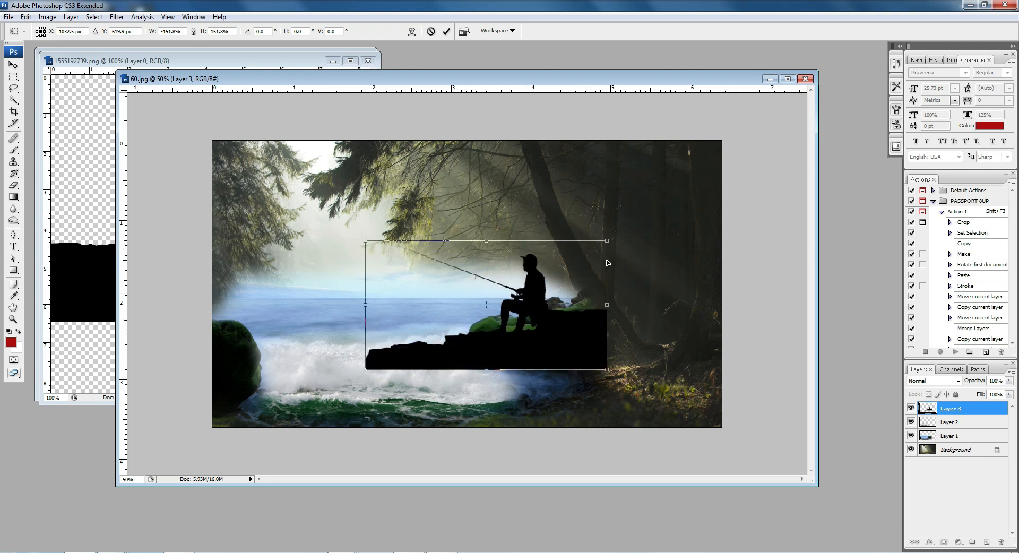
drag(608, 243, 605, 237)
drag(578, 302, 559, 311)
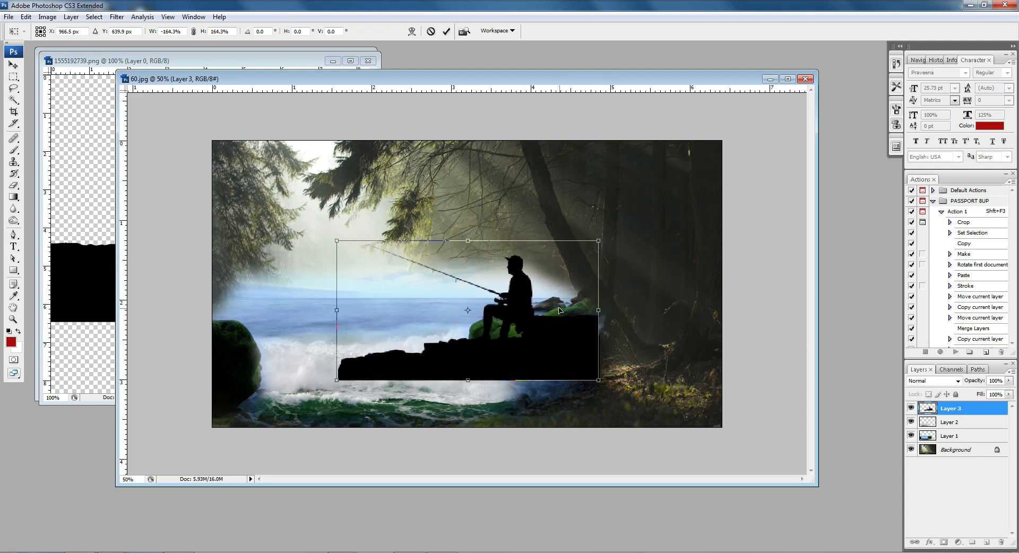
drag(654, 271, 643, 251)
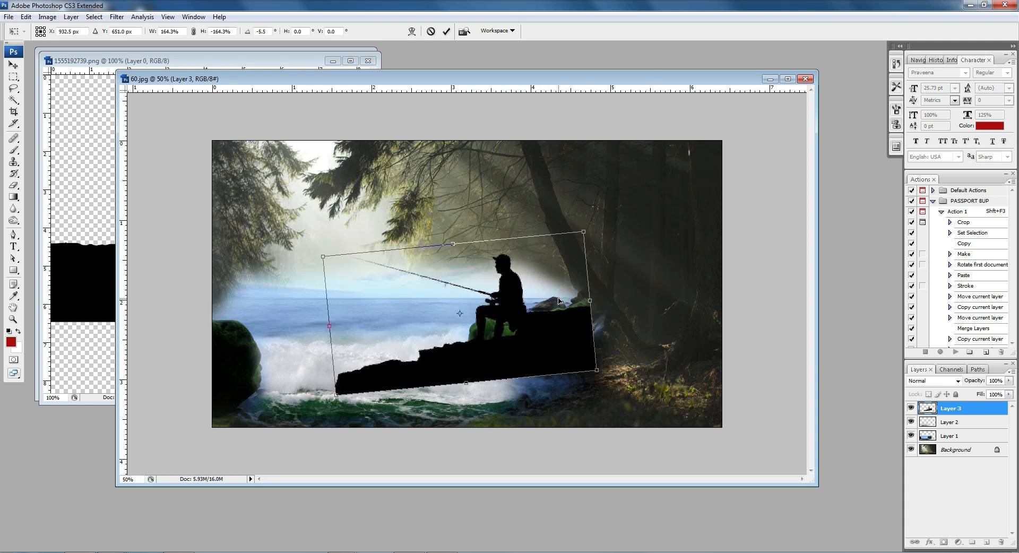
drag(581, 228, 618, 225)
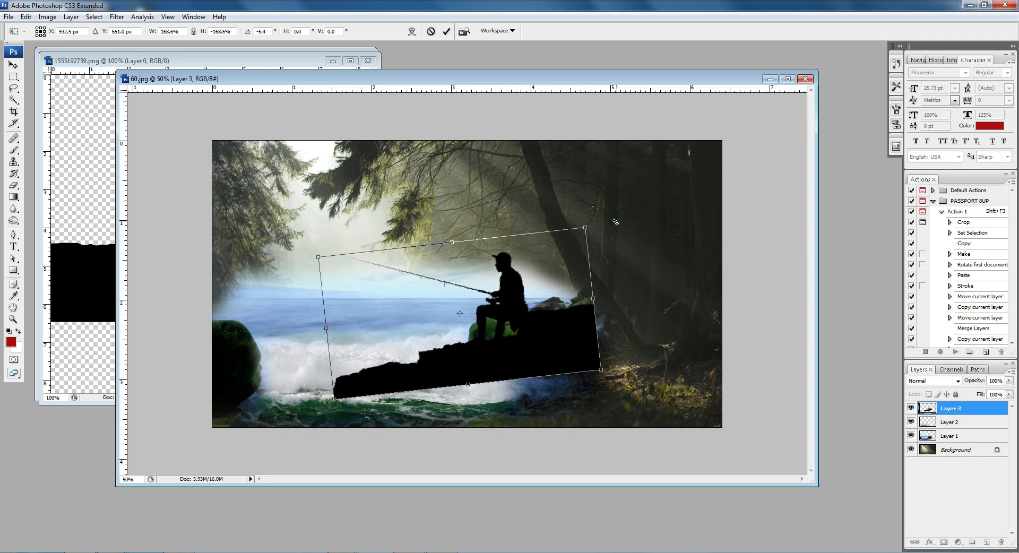
key(Return)
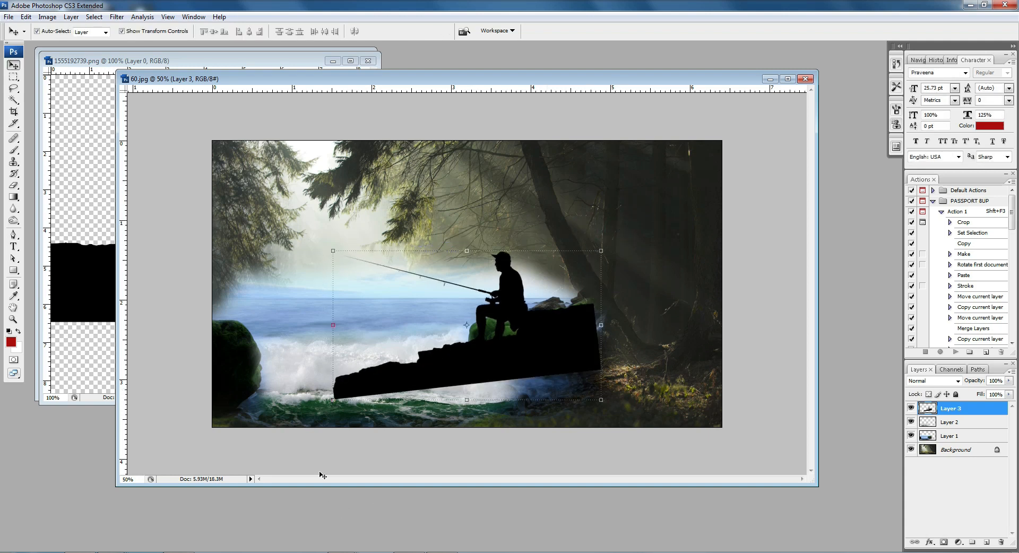
Try to erase the black ground beneath the fisherman with the 300 px Eraser, and undo the erasing
key(e)
mouse_move(326, 405)
mouse_down()
mouse_move(329, 390)
mouse_move(409, 364)
mouse_move(443, 378)
mouse_move(427, 357)
mouse_move(504, 396)
mouse_move(579, 372)
mouse_move(618, 276)
mouse_move(619, 361)
mouse_move(597, 289)
mouse_move(620, 332)
mouse_up()
key(ctrl+alt+z)
key(ctrl+alt+z)
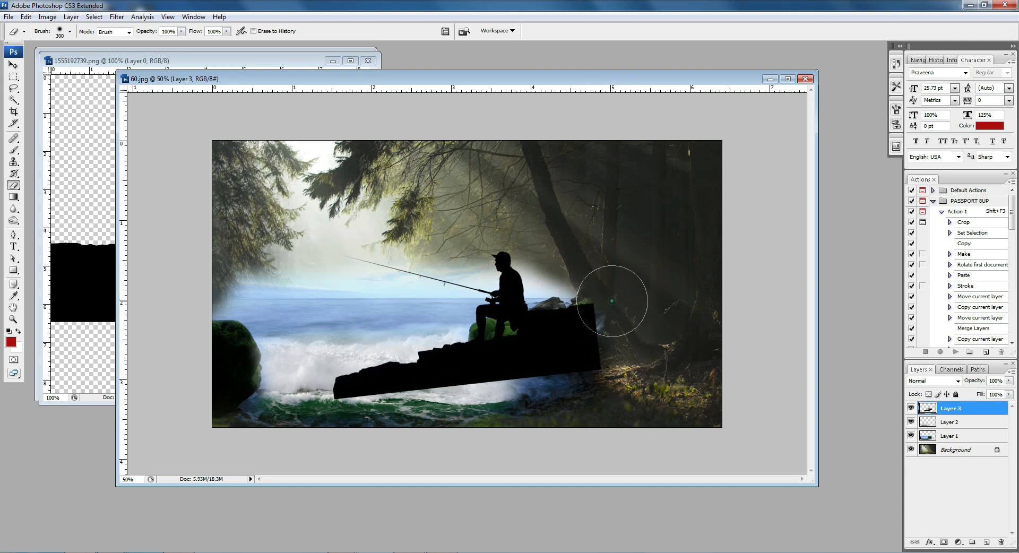
Erase the black ground around the fisherman with the 300 px Eraser, and shift the figure slightly right on the rocks
mouse_move(624, 330)
mouse_down()
mouse_move(607, 367)
mouse_move(518, 391)
mouse_move(442, 382)
mouse_move(424, 362)
mouse_move(472, 385)
mouse_move(431, 353)
mouse_move(453, 385)
mouse_move(564, 412)
mouse_move(656, 402)
mouse_move(530, 404)
mouse_move(450, 375)
mouse_move(478, 395)
mouse_move(334, 386)
mouse_move(279, 406)
mouse_move(578, 380)
mouse_move(634, 362)
mouse_up()
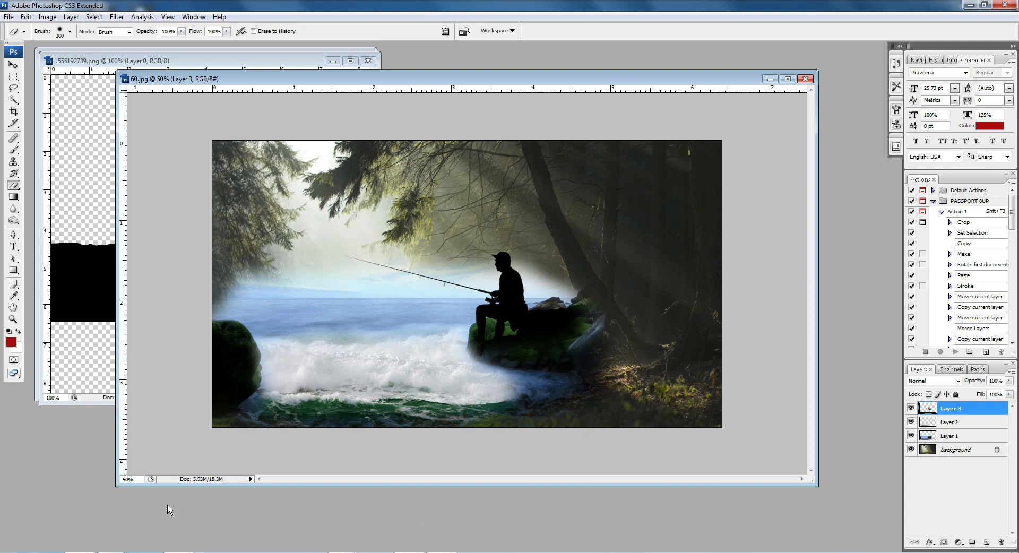
key(v)
drag(501, 307, 506, 306)
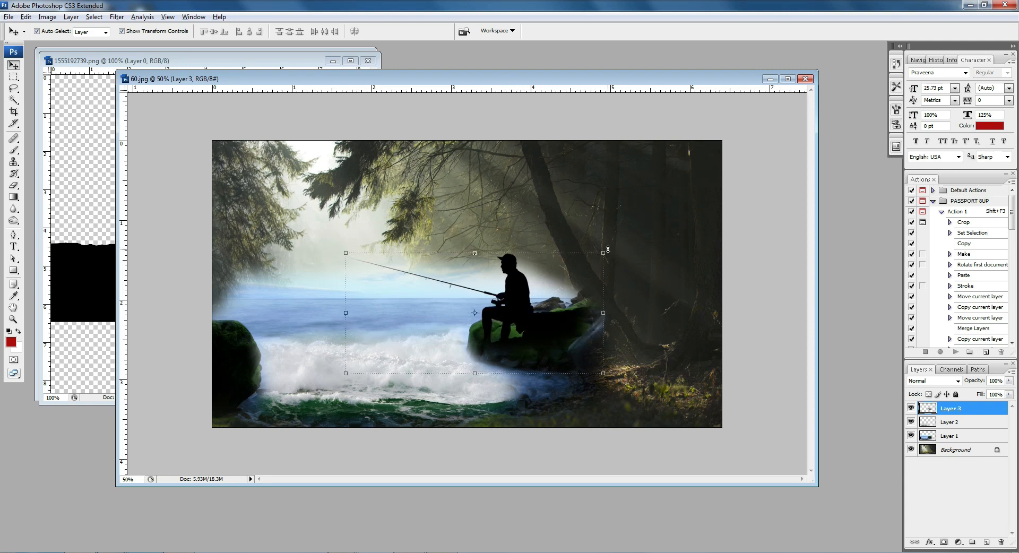
Scale the fisherman layer to 112.8%, rotate it -2.2° and reposition it on the mossy rocks
drag(606, 249, 658, 242)
drag(595, 310, 591, 317)
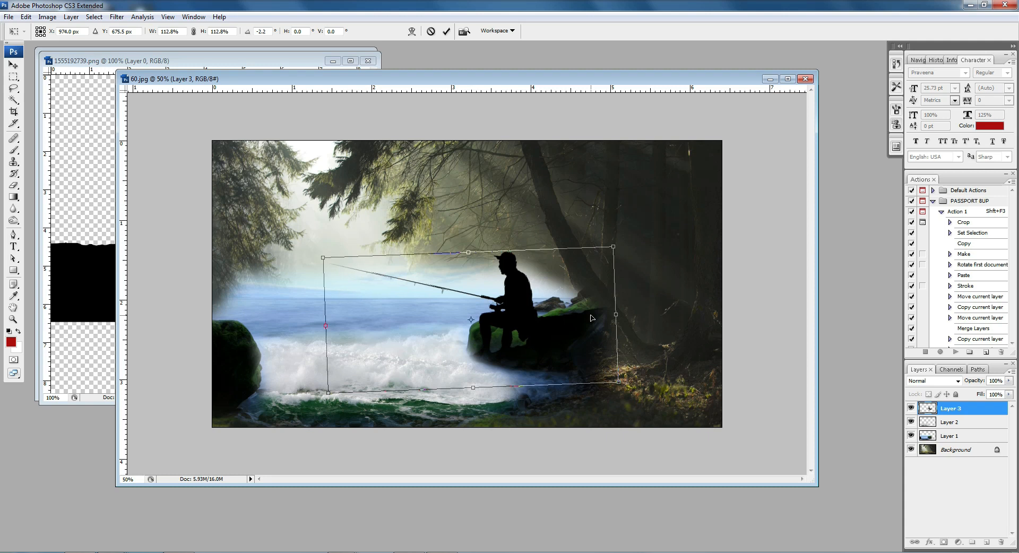
key(Return)
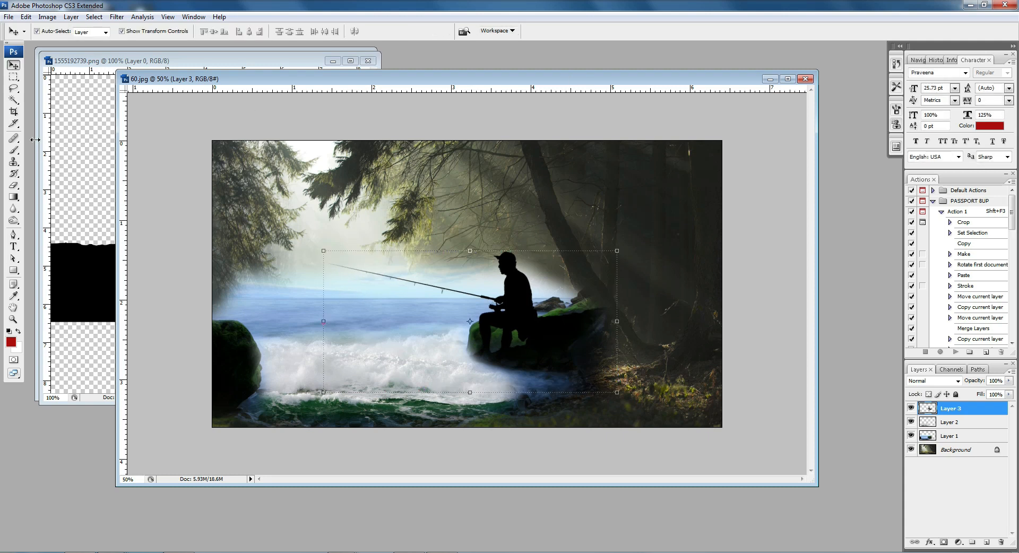
Copy the blue cartoon fish from 1453550378.png into 60.jpg
click(90, 101)
drag(141, 62, 84, 306)
click(86, 194)
drag(185, 204, 445, 255)
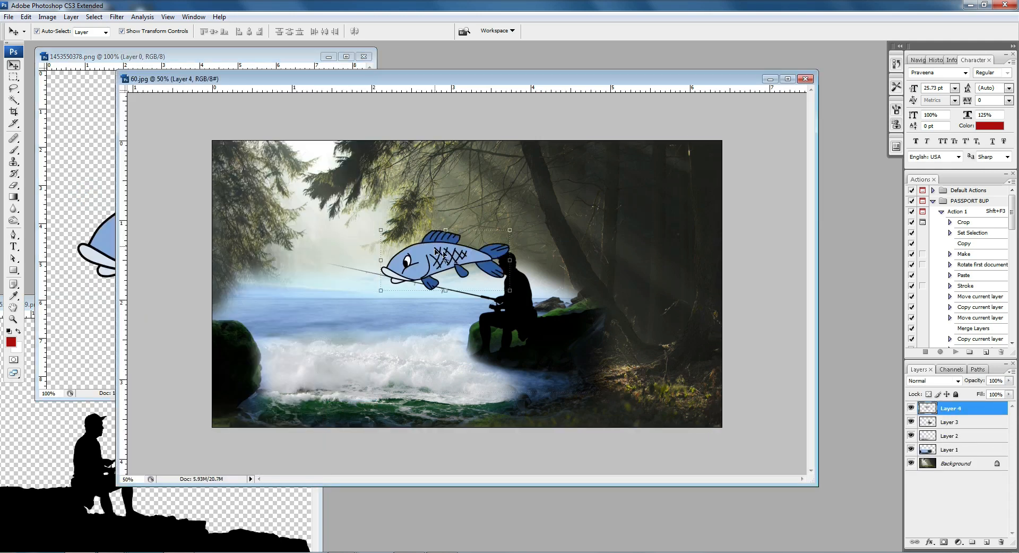
Flip the fish horizontally and move it over the water beneath the fishing rod
key(ctrl+t)
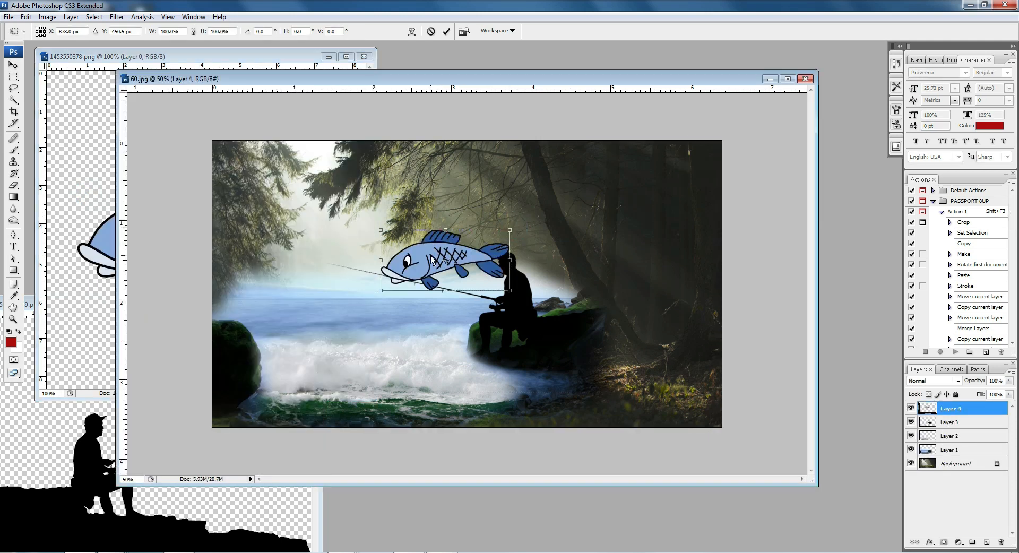
right_click(431, 258)
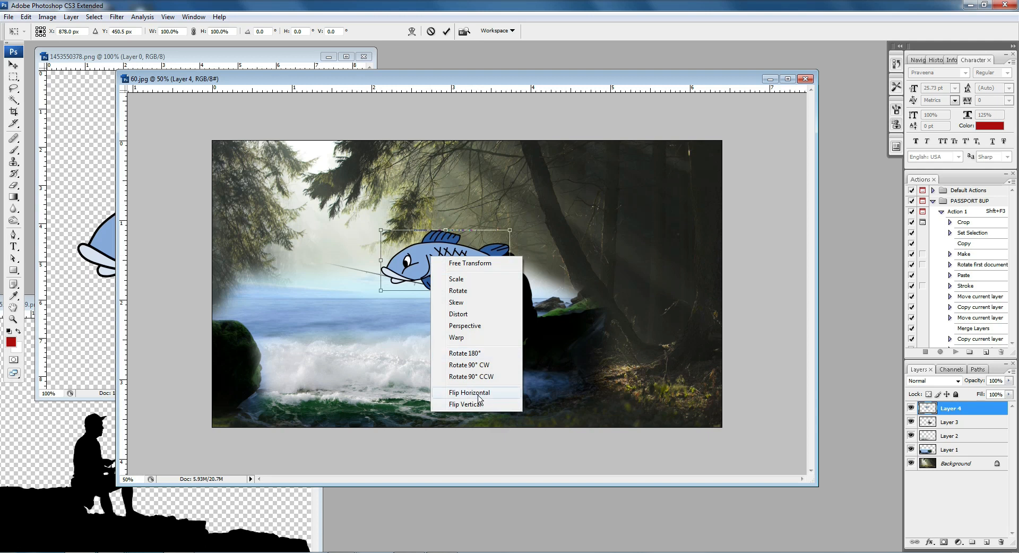
click(480, 396)
drag(468, 259, 377, 321)
Rotate the fish to -57.4° and scale it to 34% over the water near the left rock, then enlarge it to 127.3%
drag(432, 291, 363, 219)
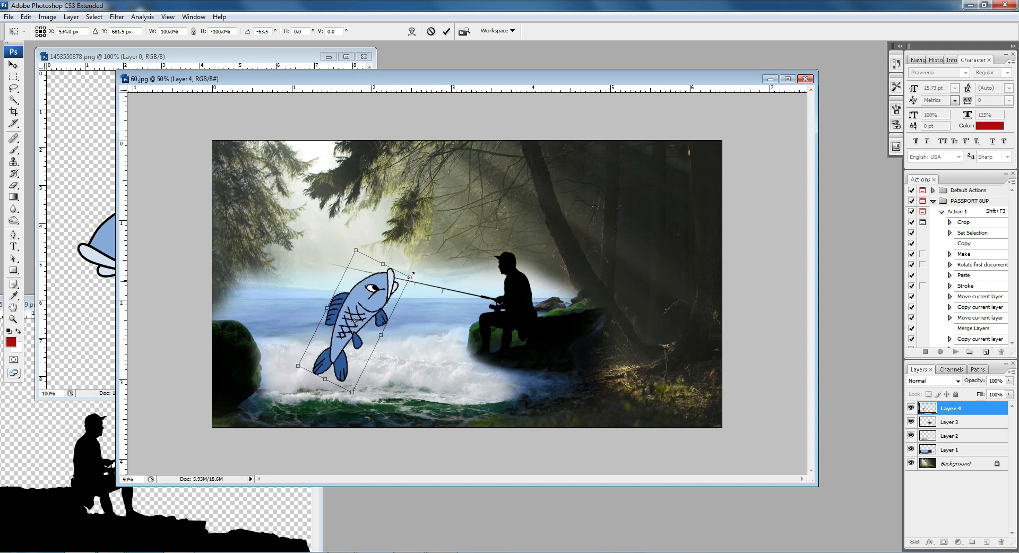
drag(412, 273, 361, 311)
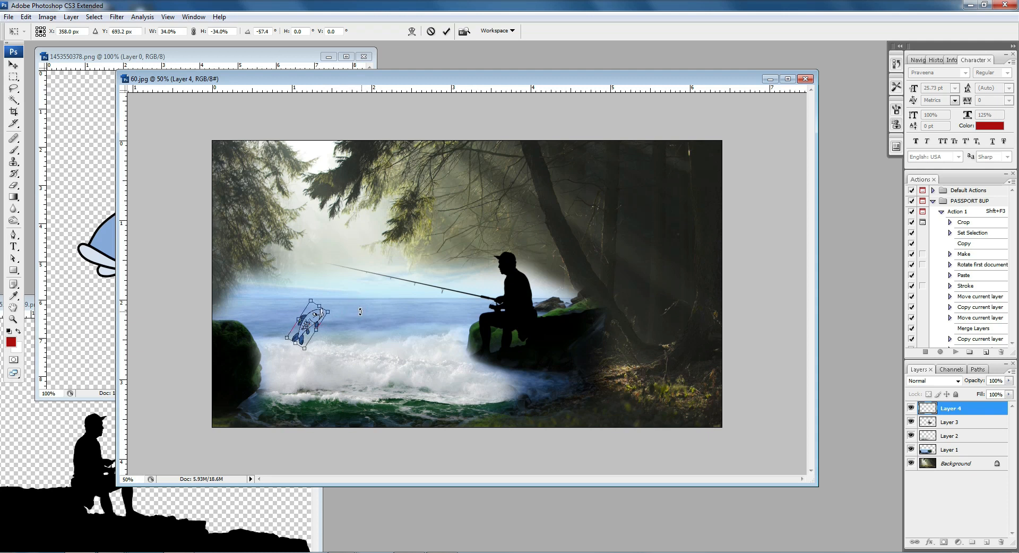
key(Return)
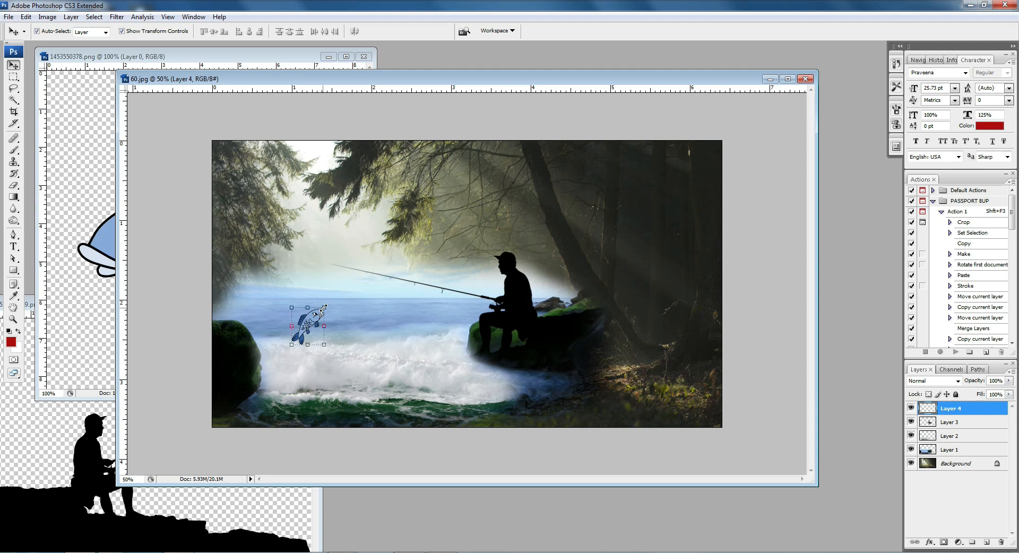
drag(323, 308, 326, 301)
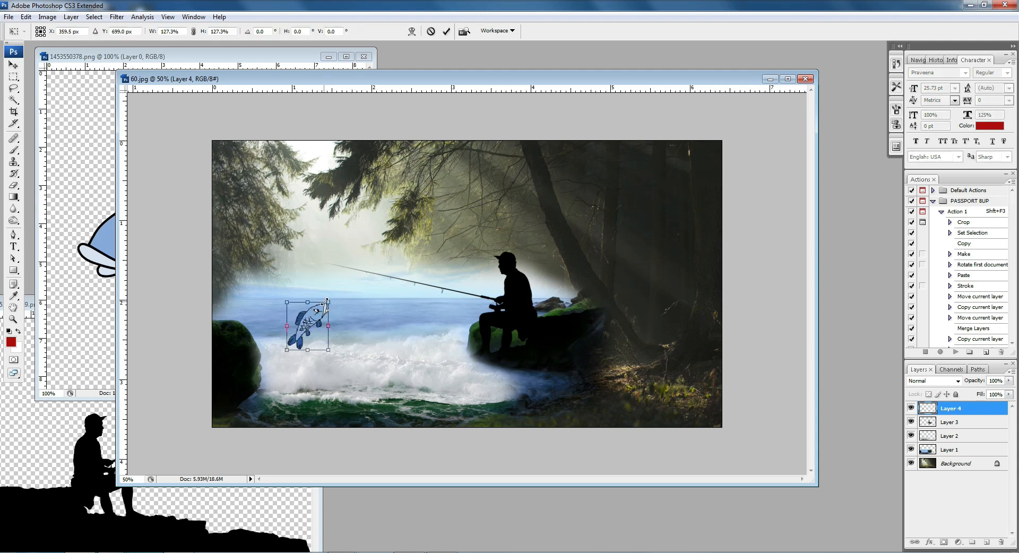
key(Return)
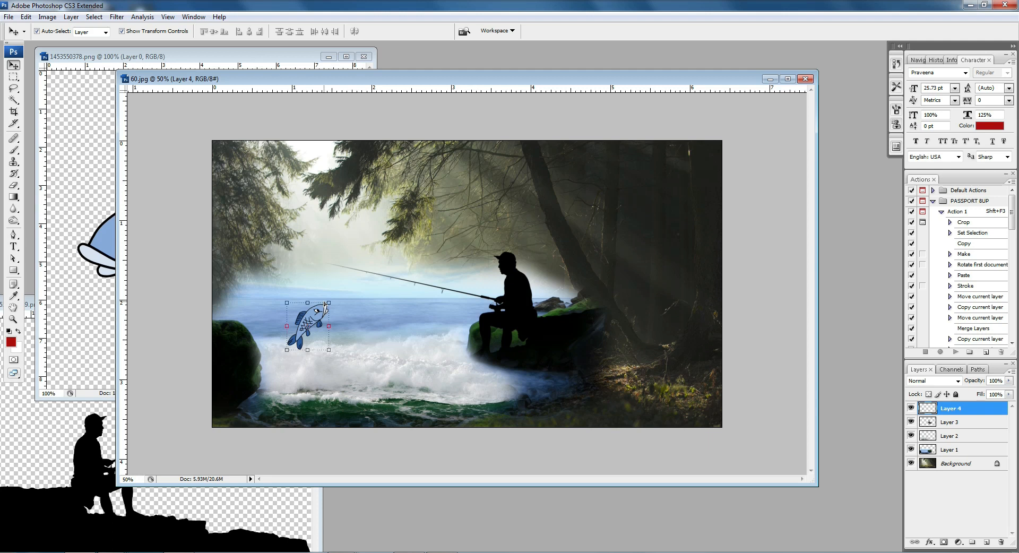
Send the fish layer back so it sits below the wave layer and above the seascape layer
key(ctrl+bracketleft)
key(ctrl+bracketleft)
key(ctrl+bracketleft)
key(ctrl+bracketright)
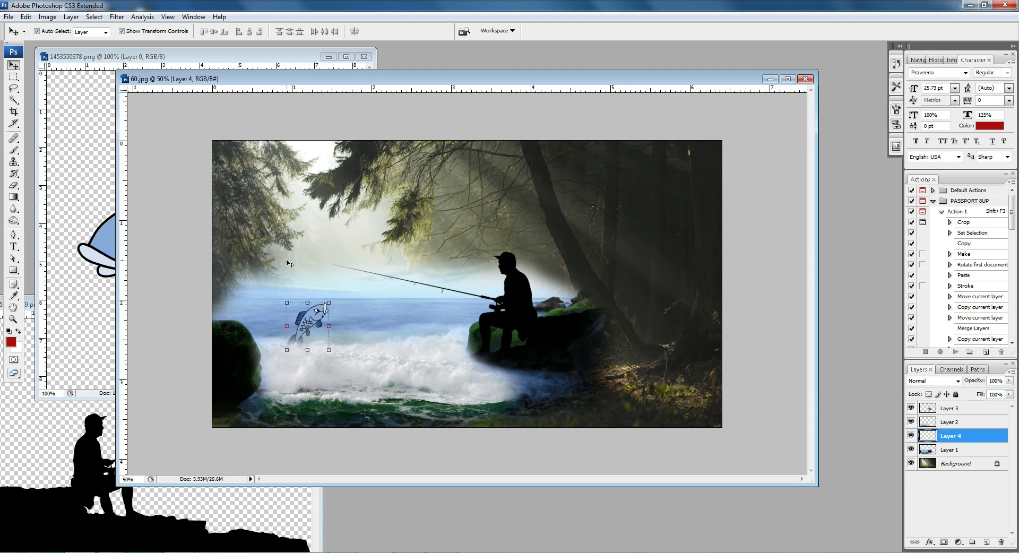
Move the fish slightly left, and rotate the fisherman slightly clockwise while shifting him a little right
click(512, 286)
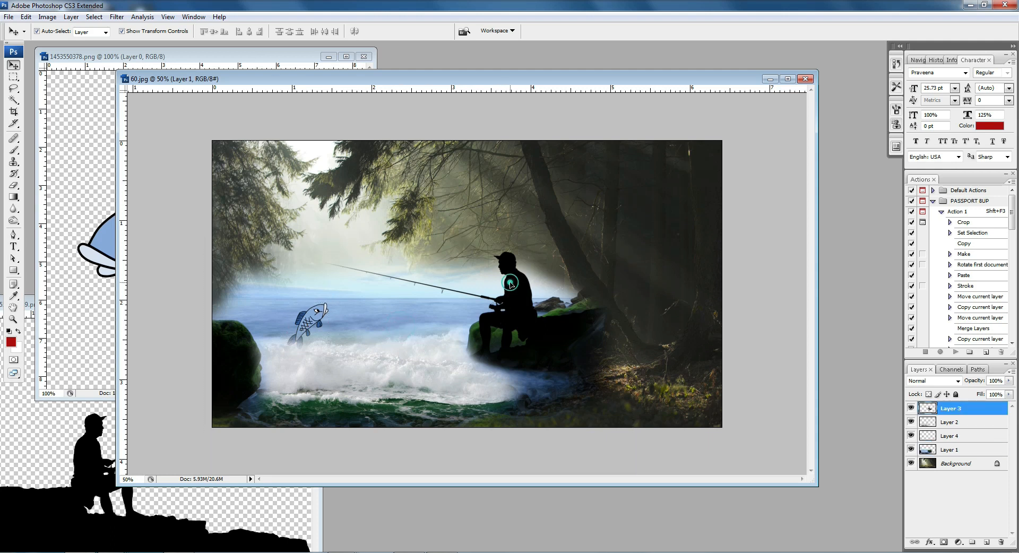
click(326, 323)
drag(313, 322, 302, 319)
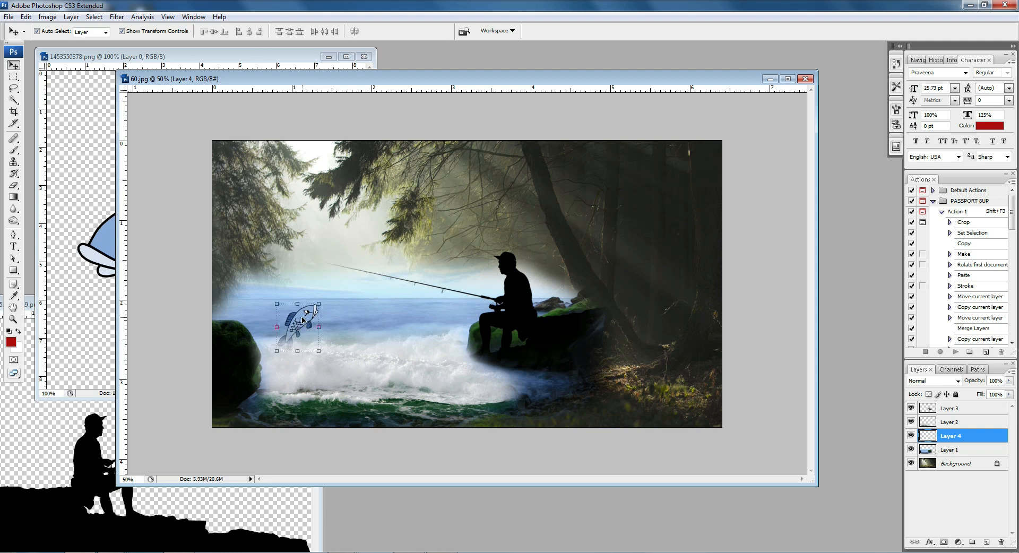
drag(303, 321, 302, 318)
click(508, 277)
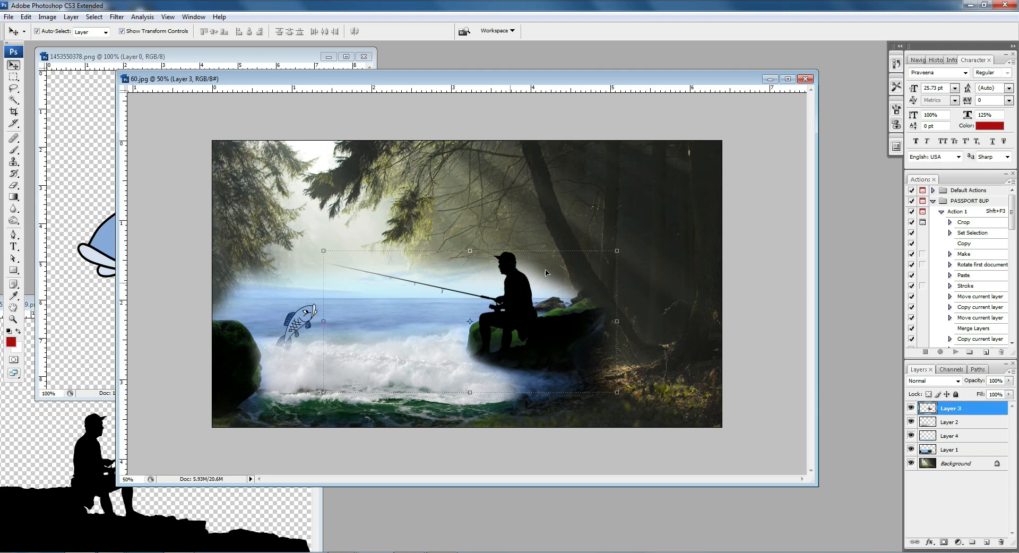
key(ctrl+shift+t)
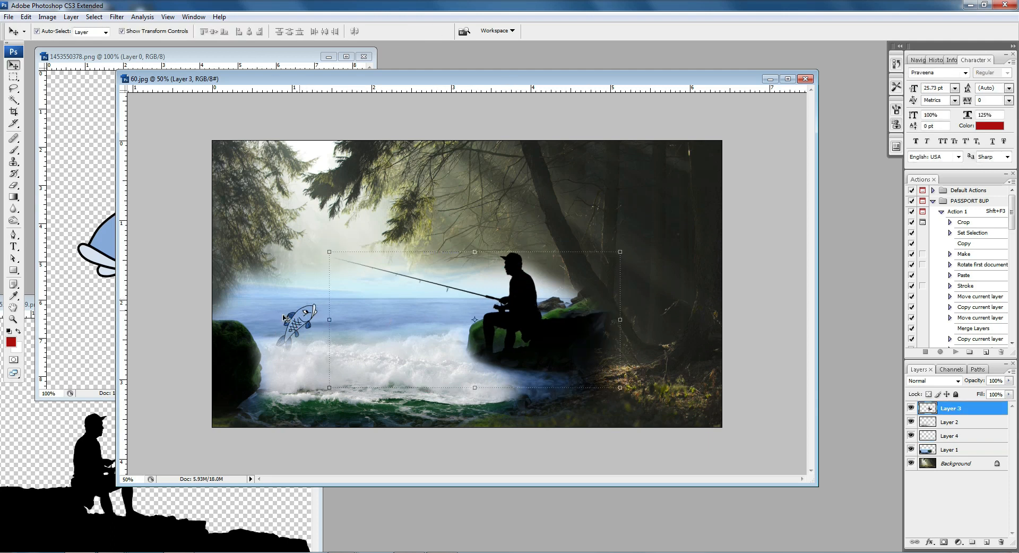
Rotate the fish -0.9° and nudge it to X 317.5 px, Y 719 px
click(301, 322)
drag(311, 314, 331, 300)
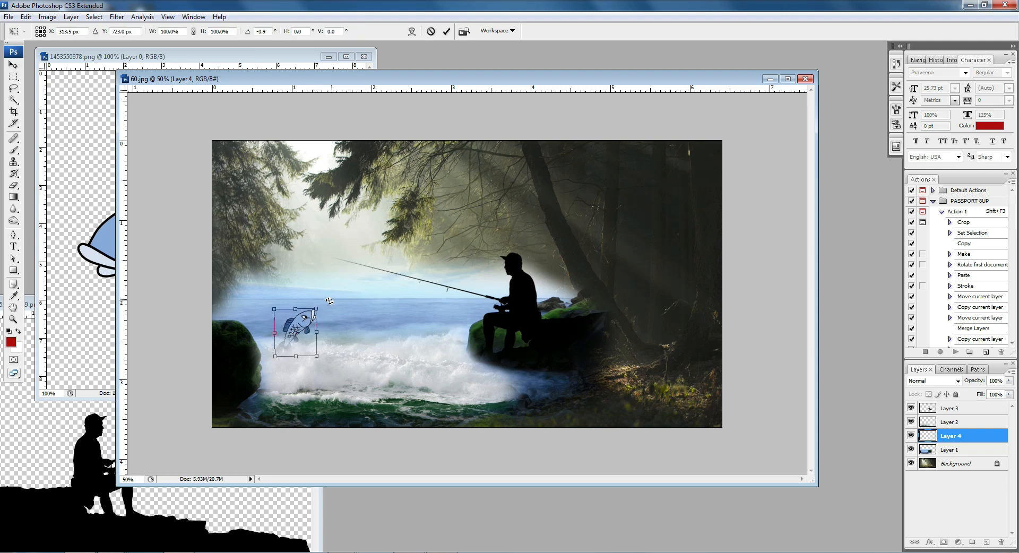
key(Right)
key(Right)
key(Up)
key(Up)
key(Return)
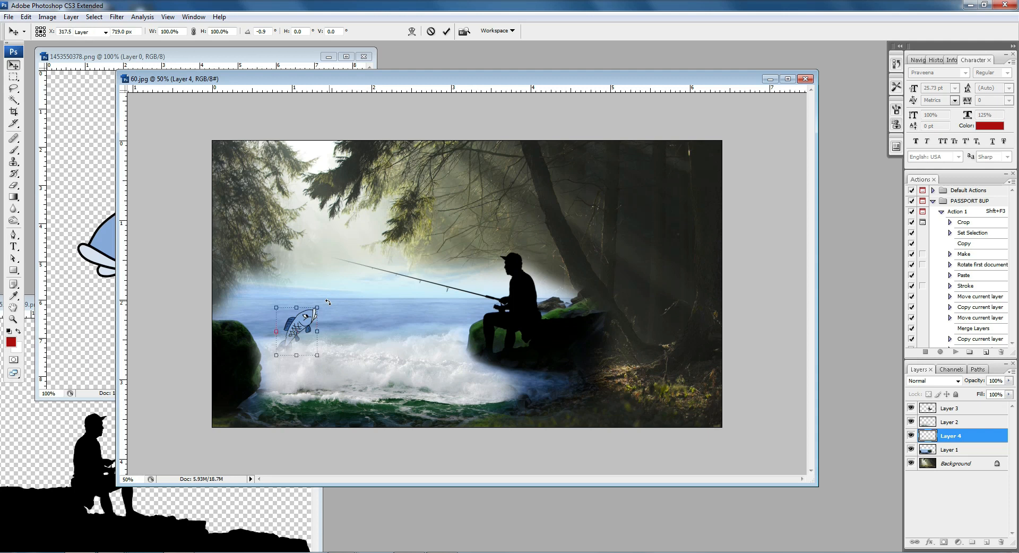
Move the fish slightly left and up over the waves, and select the fisherman layer
click(530, 350)
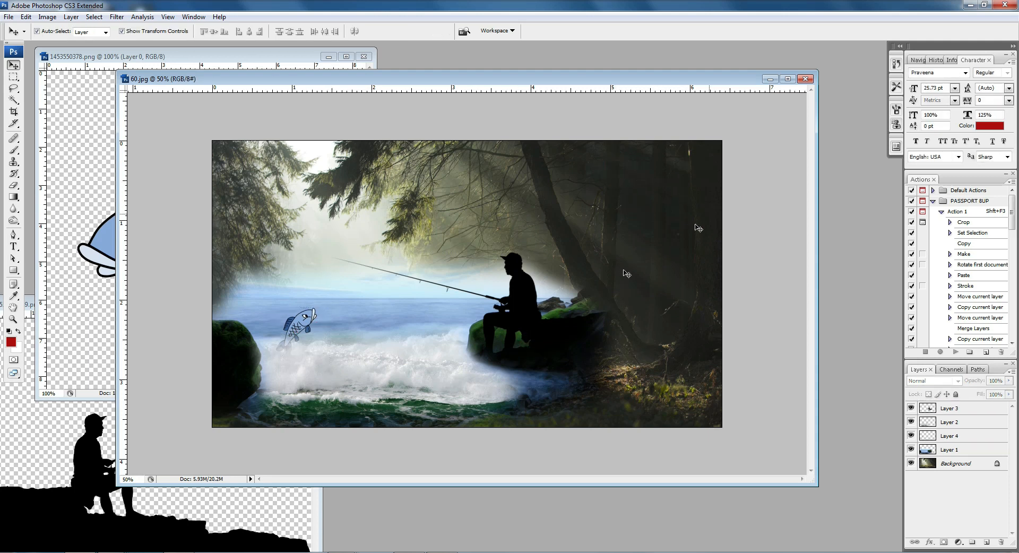
drag(302, 323, 295, 319)
click(532, 303)
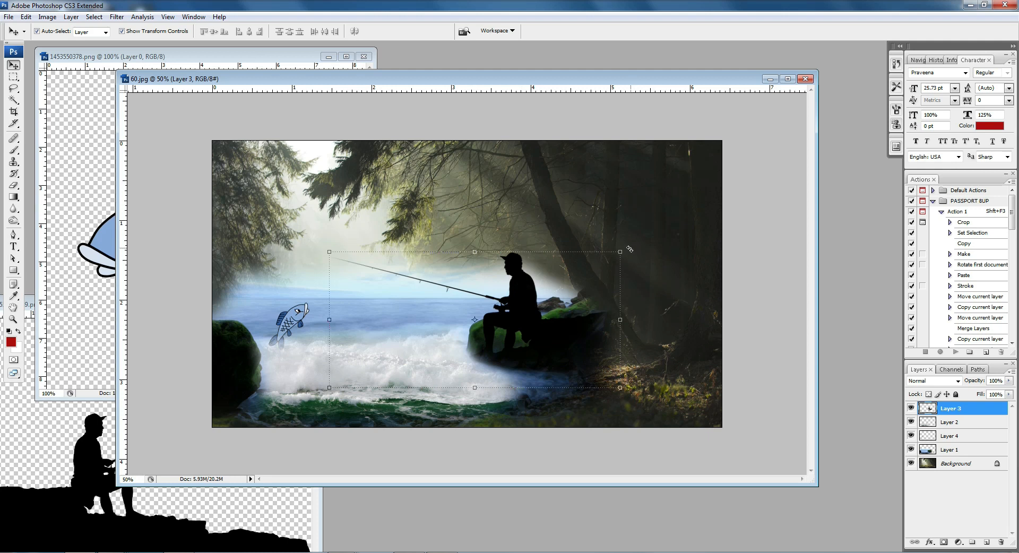
drag(630, 249, 633, 251)
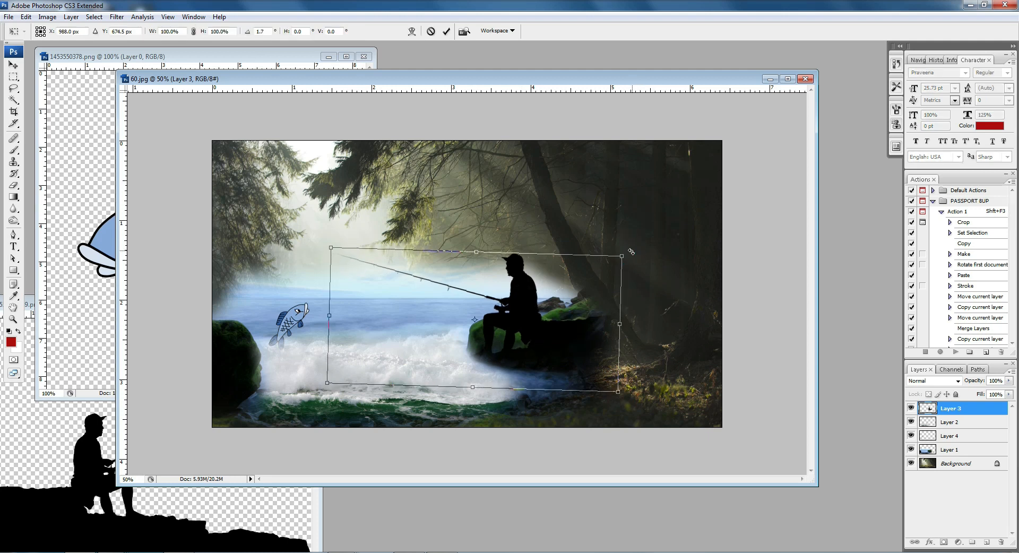
key(Escape)
click(606, 182)
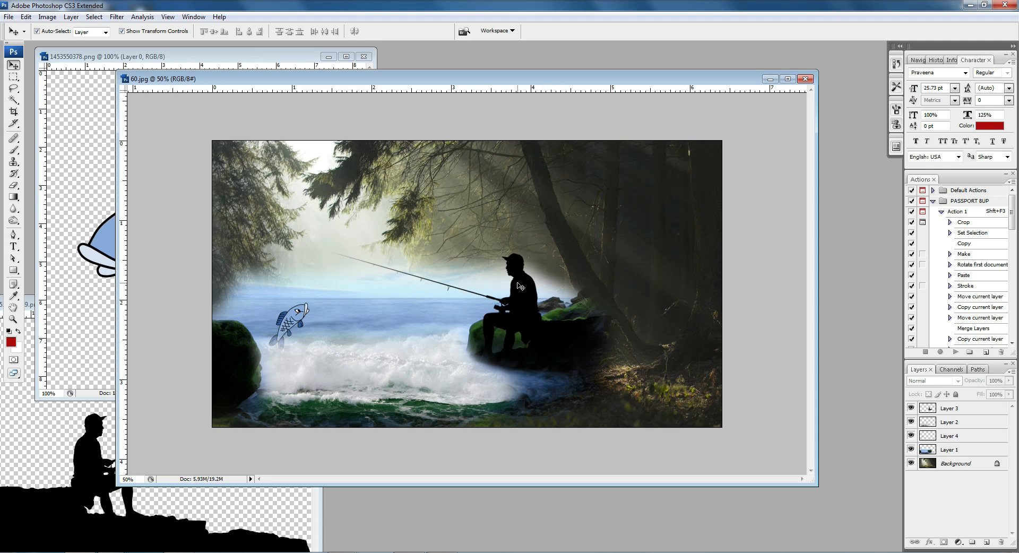
Apply Color Balance to the Background layer's midtones, shifting the forest toward blue with the yellow–blue level at +56
click(963, 466)
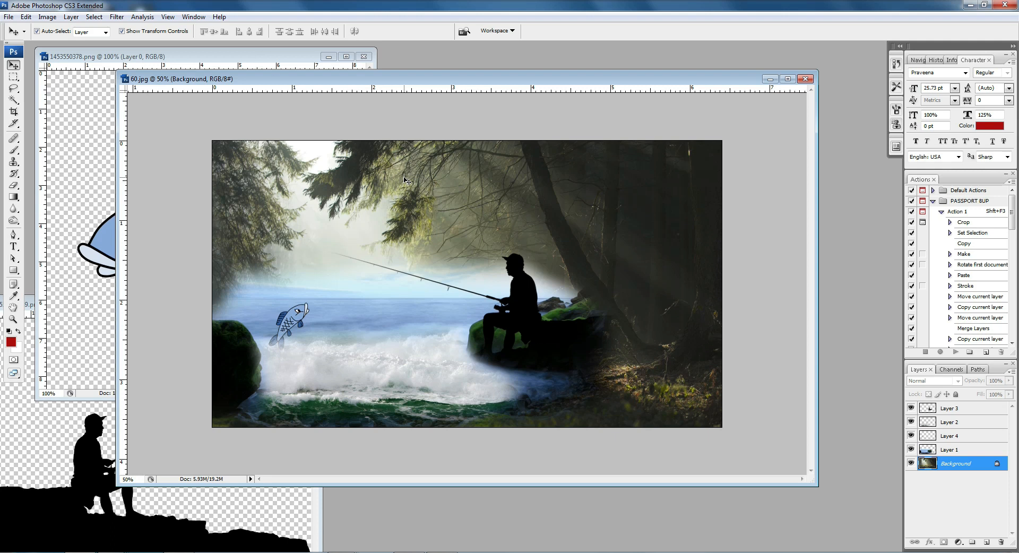
key(alt+i)
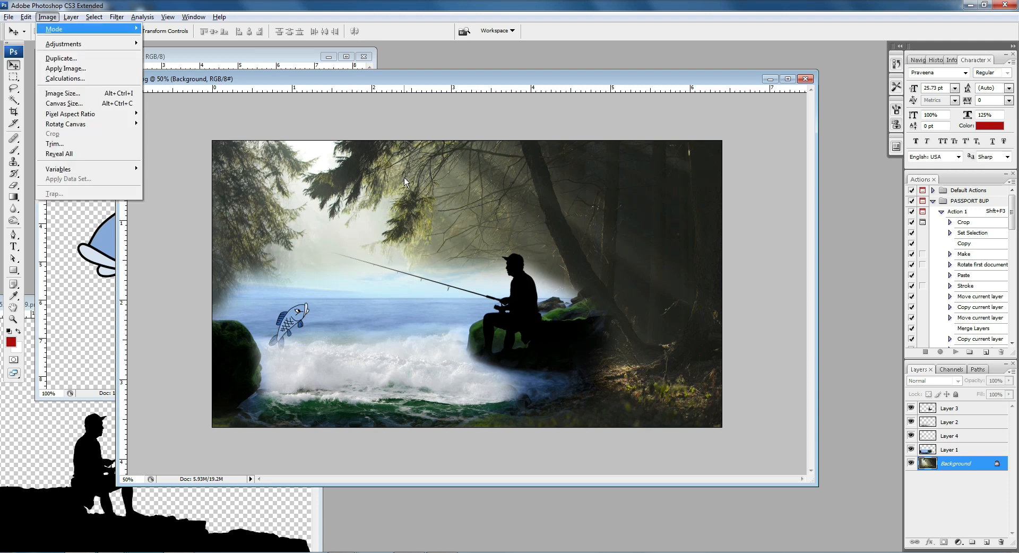
click(444, 79)
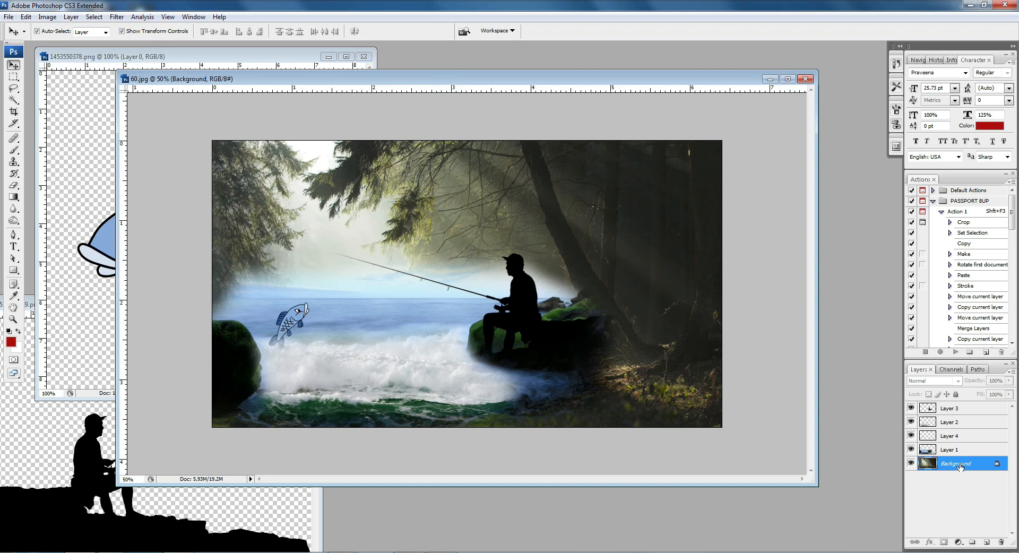
key(ctrl+b)
drag(764, 167, 762, 142)
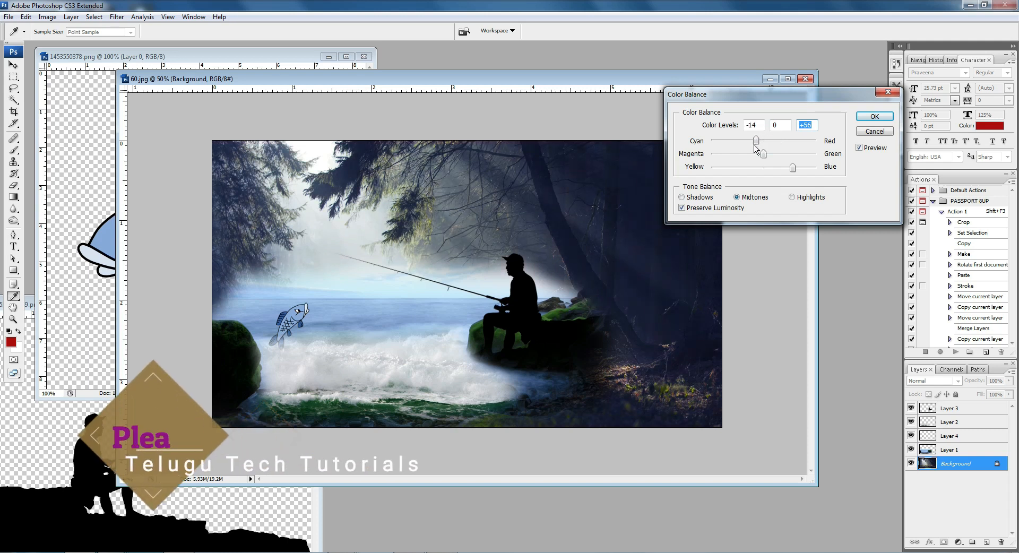
drag(762, 142, 764, 146)
click(875, 116)
key(v)
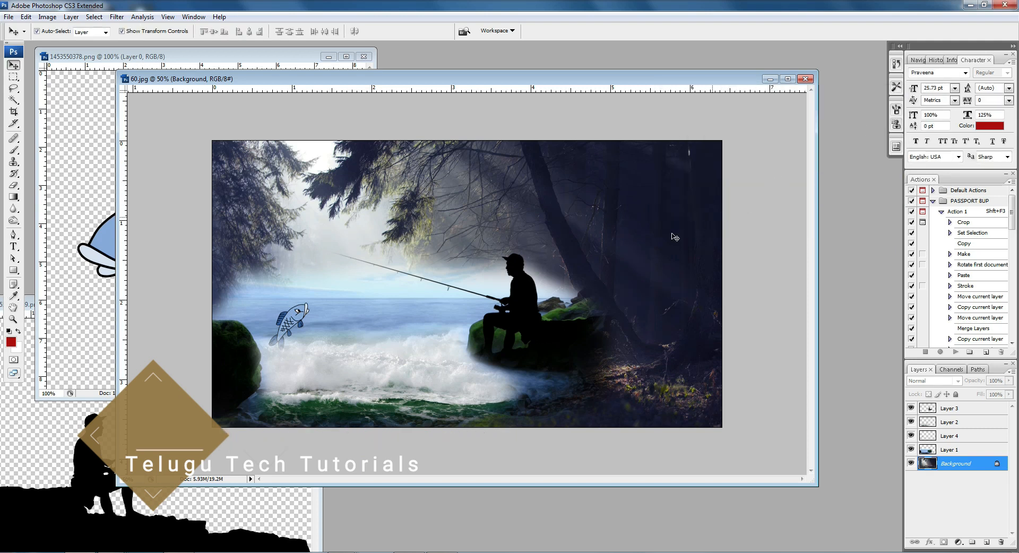
Move the fisherman silhouette slightly left on the mossy rock
mouse_move(523, 300)
mouse_down()
mouse_move(512, 309)
mouse_move(515, 299)
mouse_up()
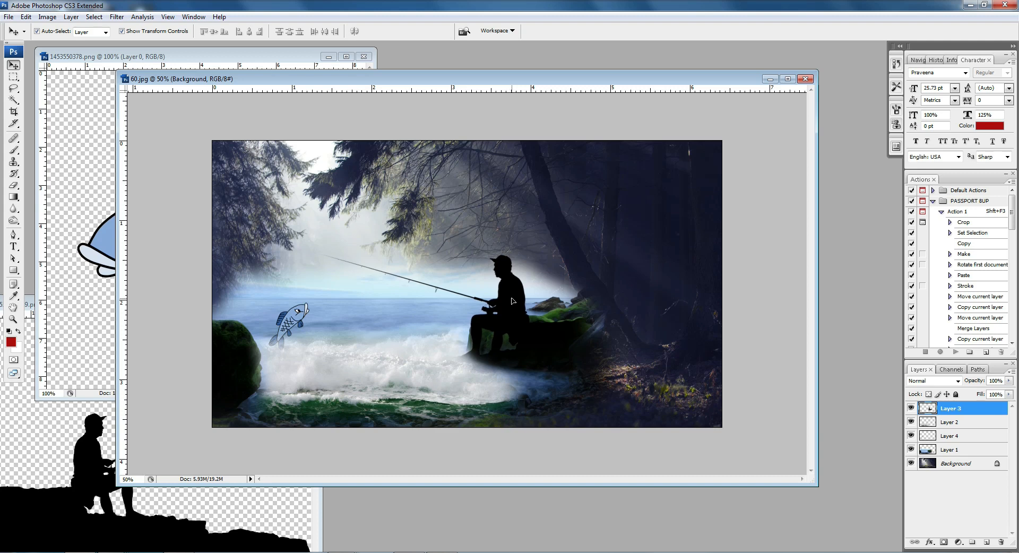